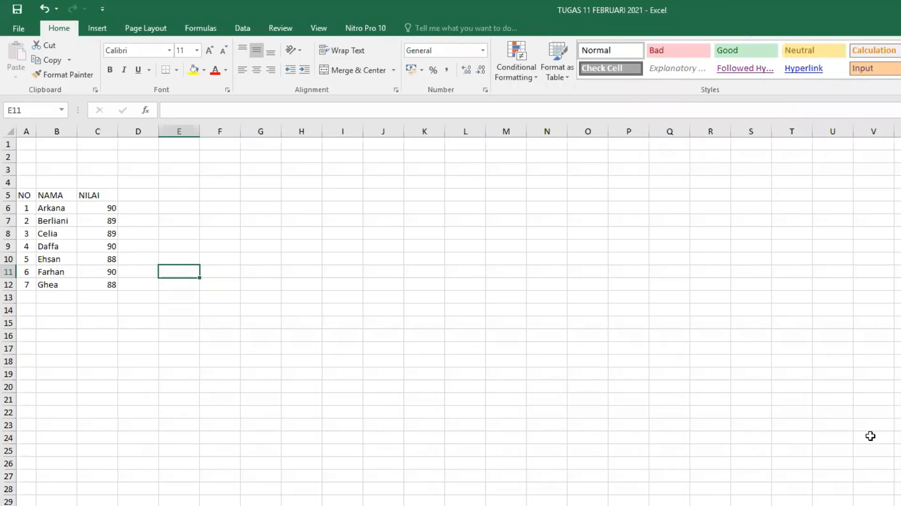
pyautogui.hotkey('alt', 'Tab')
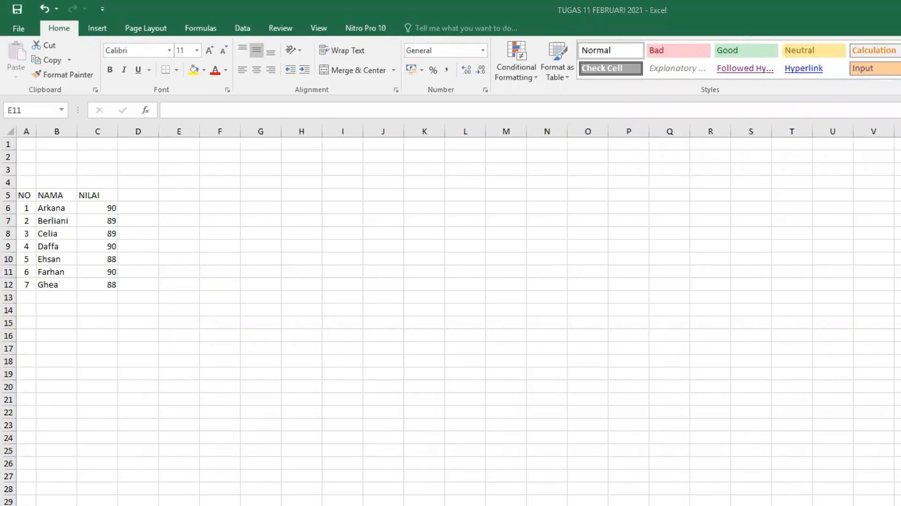
pyautogui.hotkey('alt', 'Tab')
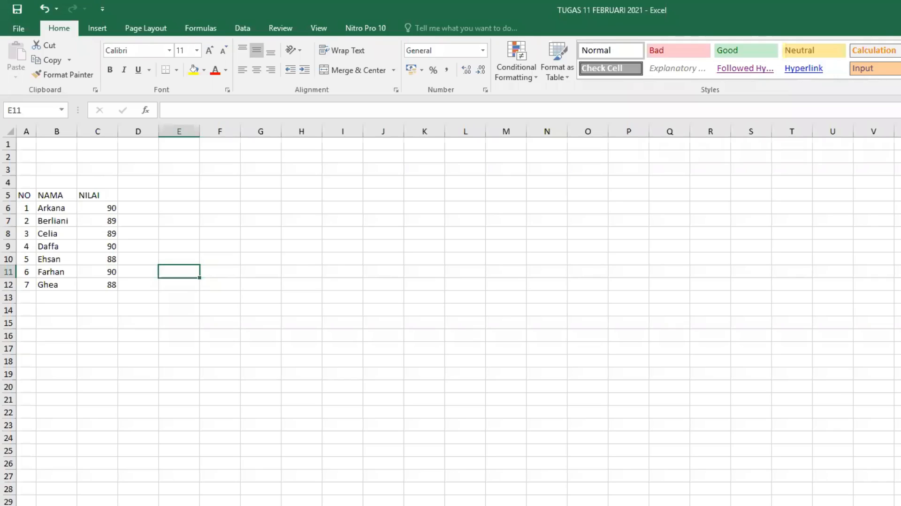
pyautogui.click(832, 505)
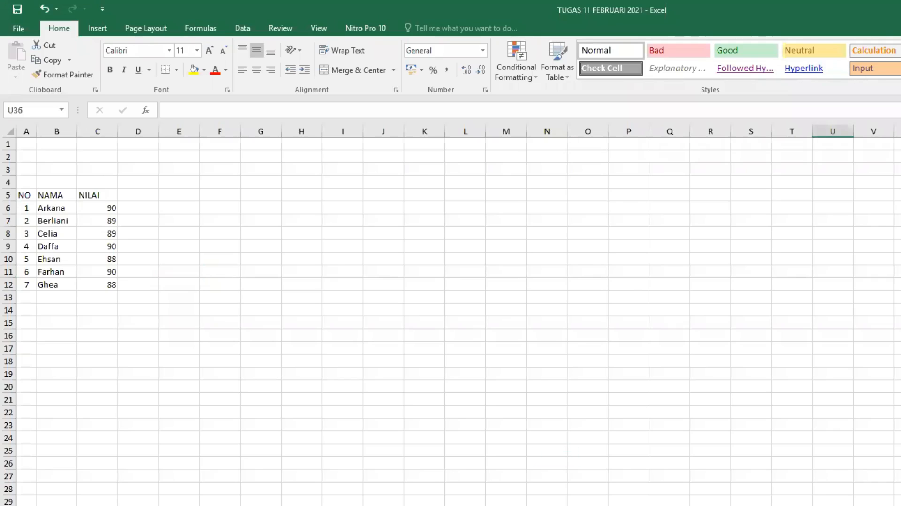
pyautogui.scroll(3, 450, 315)
pyautogui.hscroll(-3, 830, 124)
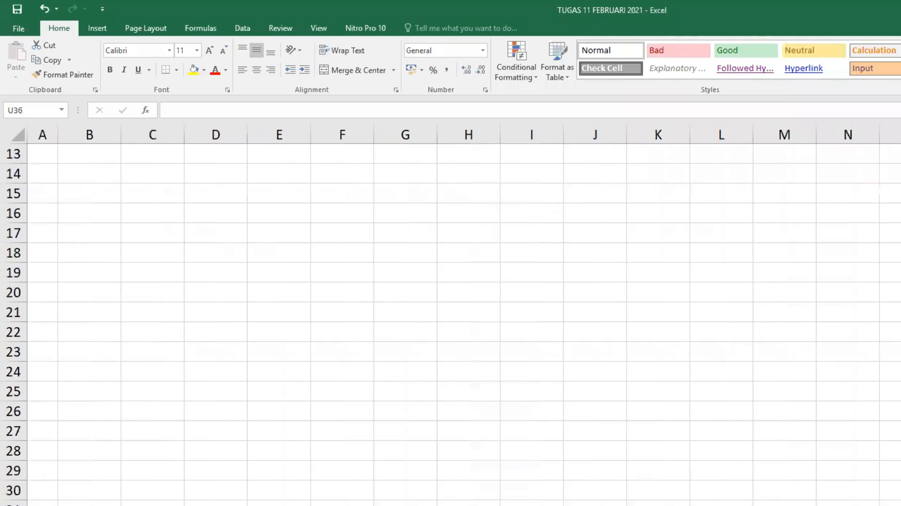
pyautogui.scroll(4, 451, 314)
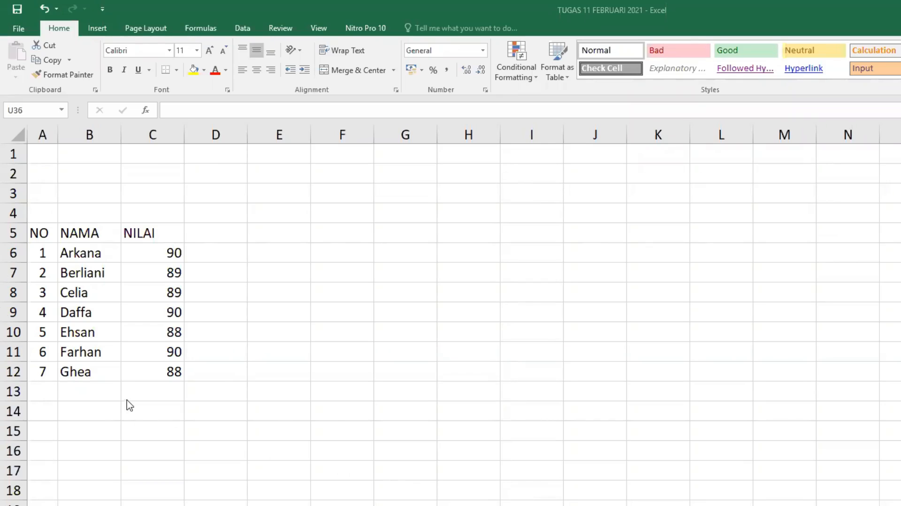
pyautogui.click(137, 393)
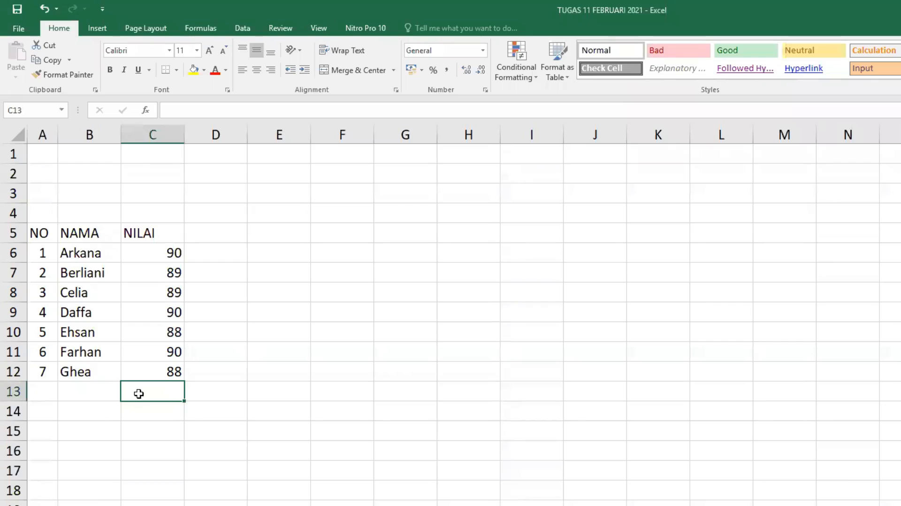
pyautogui.click(312, 429)
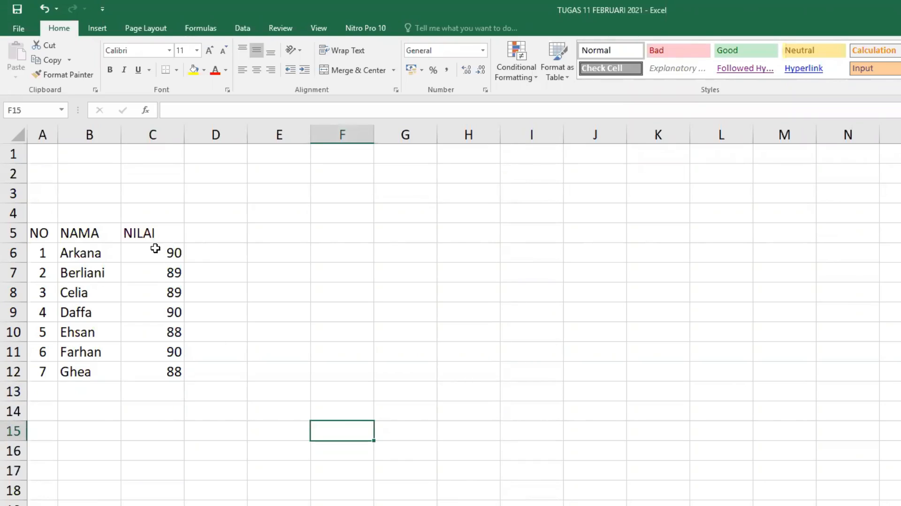
pyautogui.moveTo(155, 248)
pyautogui.mouseDown()
pyautogui.moveTo(151, 369)
pyautogui.moveTo(158, 245)
pyautogui.moveTo(160, 370)
pyautogui.moveTo(164, 249)
pyautogui.mouseUp()
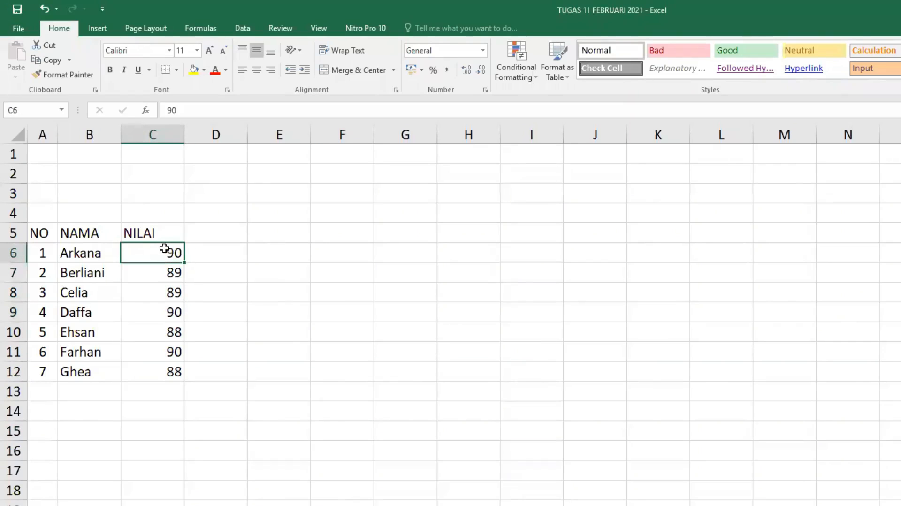
pyautogui.click(288, 340)
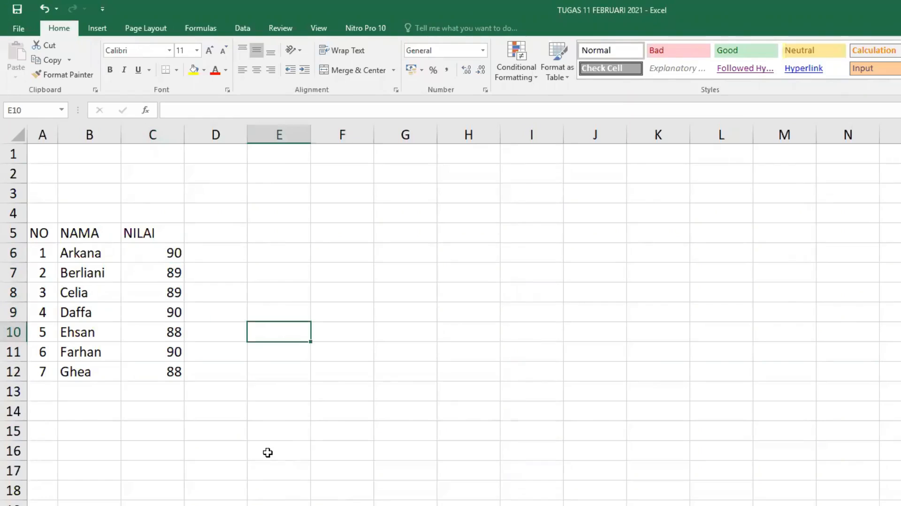
# Enter =SUM(C6:C12) in cell C13 to total the NILAI scores
pyautogui.click(134, 393)
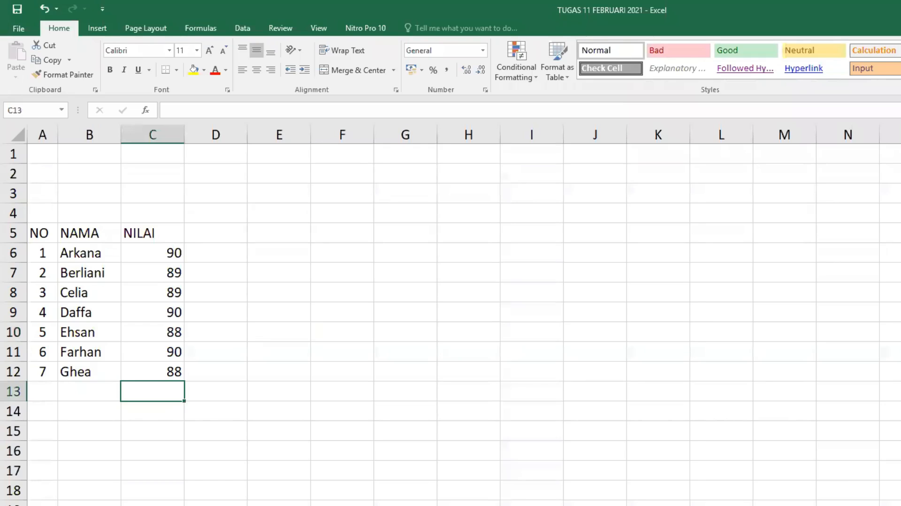
pyautogui.write('=')
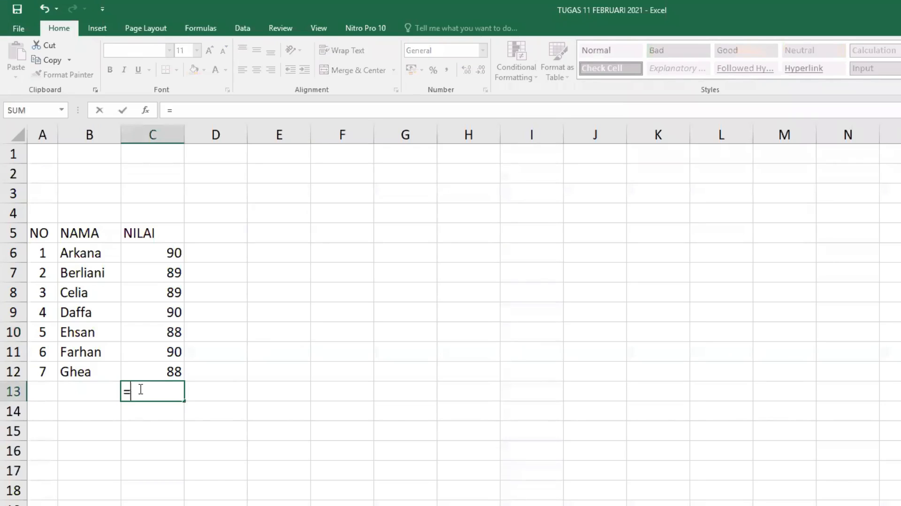
pyautogui.write('s')
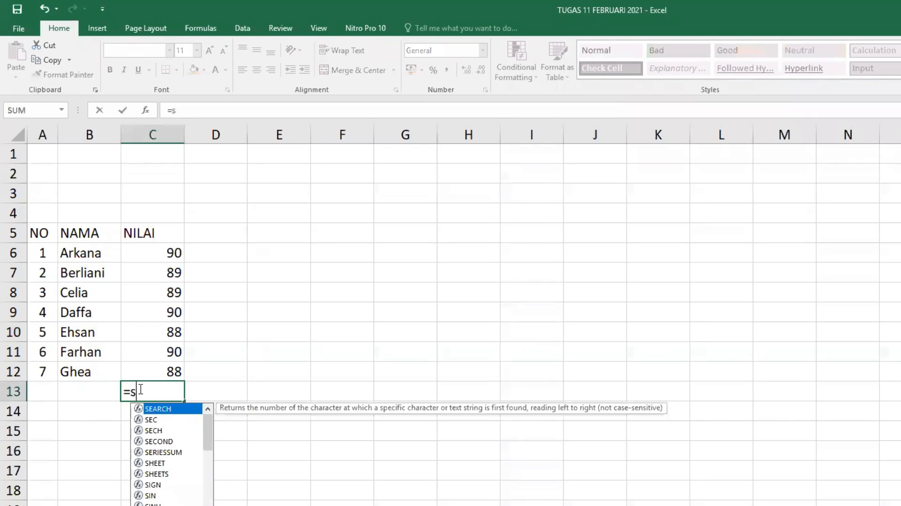
pyautogui.write('um')
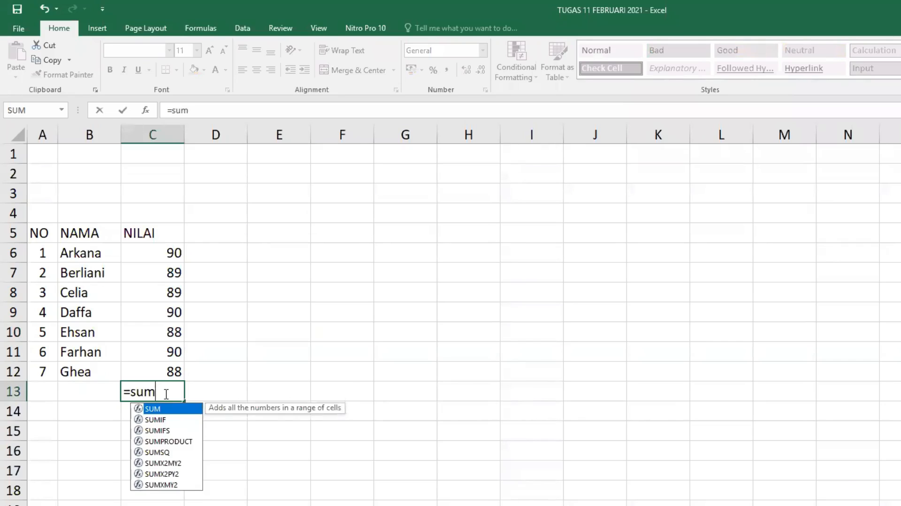
pyautogui.write('(')
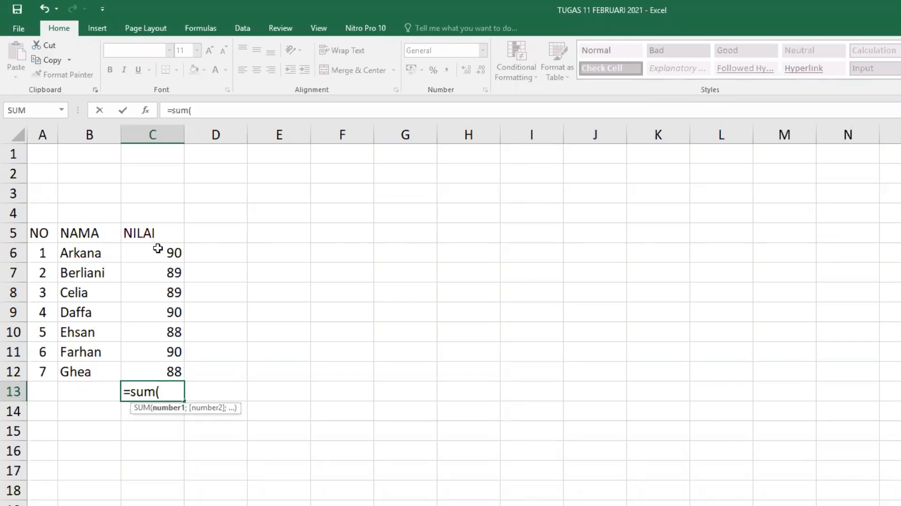
pyautogui.moveTo(158, 249); pyautogui.dragTo(158, 366)
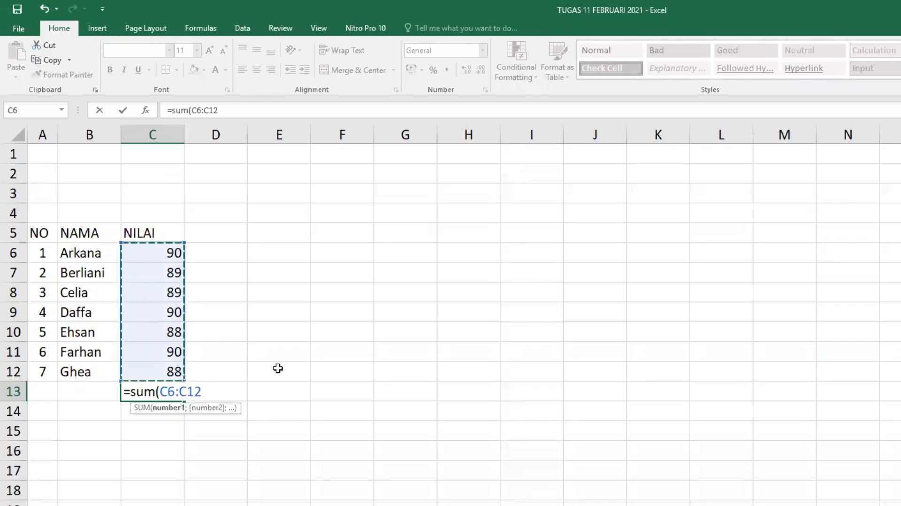
pyautogui.write(')')
pyautogui.press('Return')
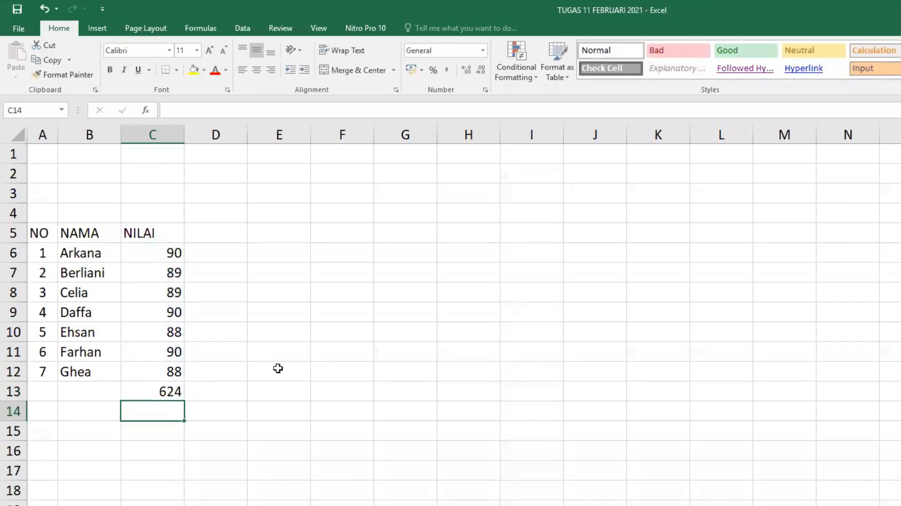
pyautogui.click(159, 391)
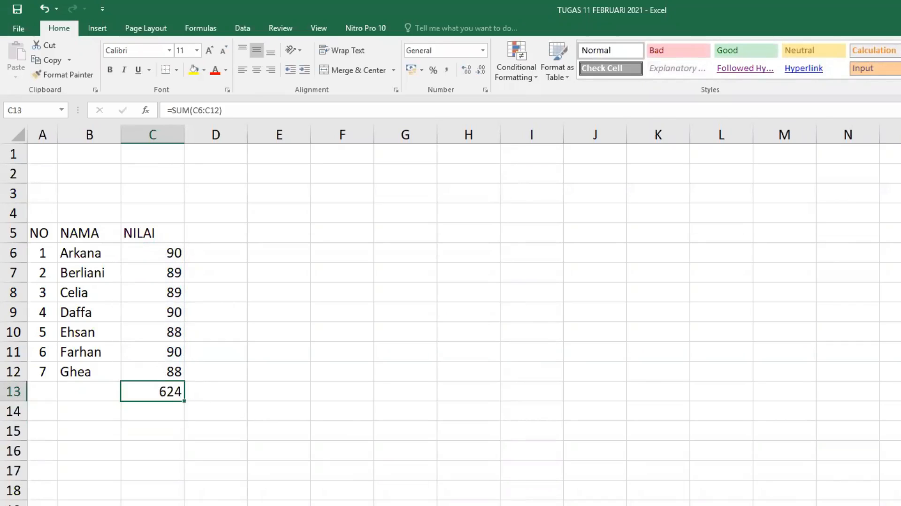
pyautogui.click(187, 404)
pyautogui.moveTo(166, 250); pyautogui.dragTo(149, 371)
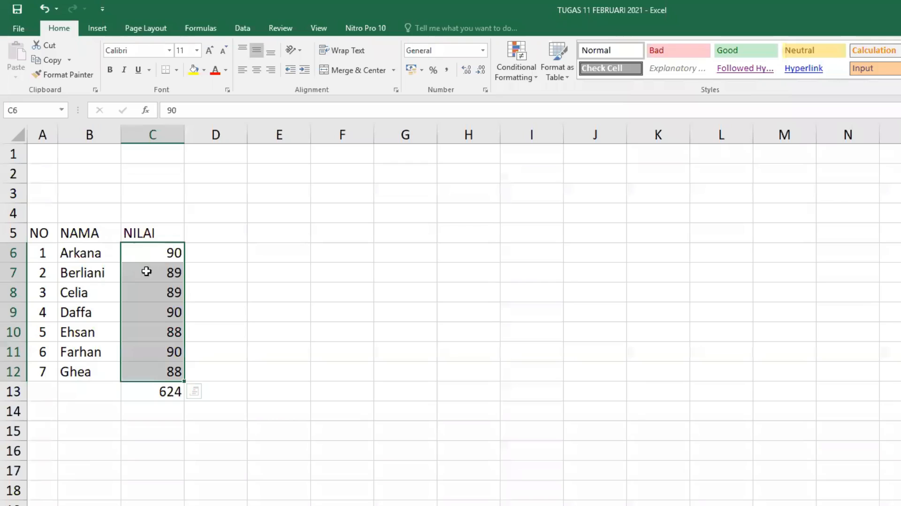
pyautogui.click(259, 385)
# Enter the function labels sum, average, max and min across cells H2 to K2
pyautogui.click(464, 174)
pyautogui.write('sum')
pyautogui.click(530, 176)
pyautogui.write('average')
pyautogui.click(606, 175)
pyautogui.write('max')
pyautogui.click(638, 175)
pyautogui.write('min')
# Format the labels in H2:K2 with a blue font colour and a yellow fill
pyautogui.moveTo(457, 175); pyautogui.dragTo(657, 174)
pyautogui.click(226, 70)
pyautogui.click(280, 186)
pyautogui.click(193, 70)
pyautogui.click(342, 292)
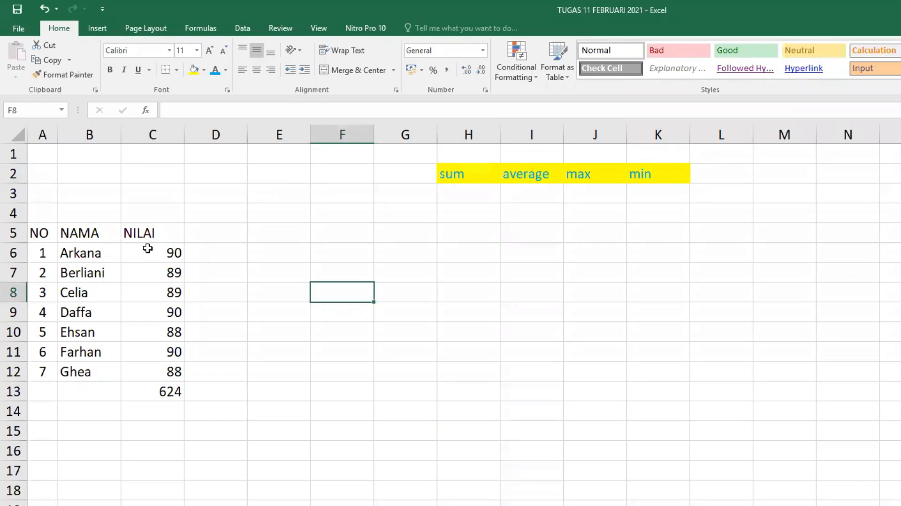
# Enter =AVERAGE(C6:C12) in cell D13 to calculate the mean of the NILAI scores
pyautogui.moveTo(151, 252); pyautogui.dragTo(153, 371)
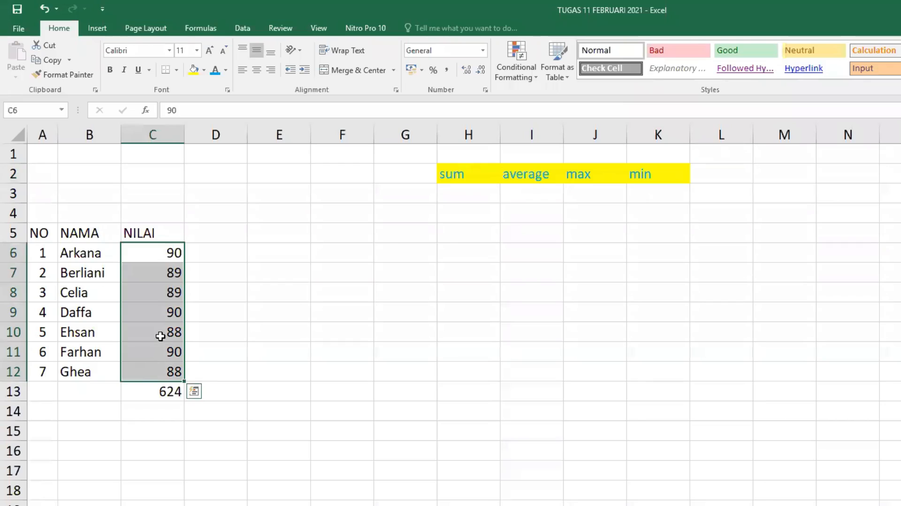
pyautogui.click(236, 393)
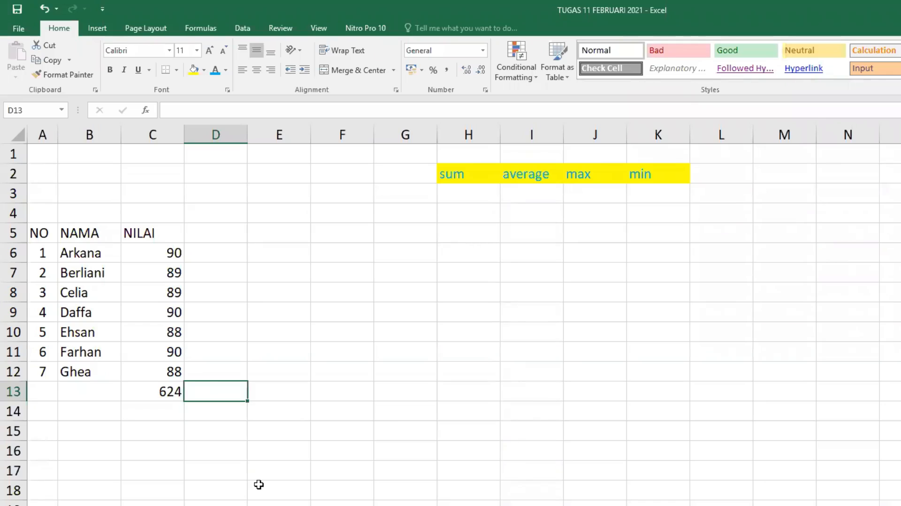
pyautogui.write('=')
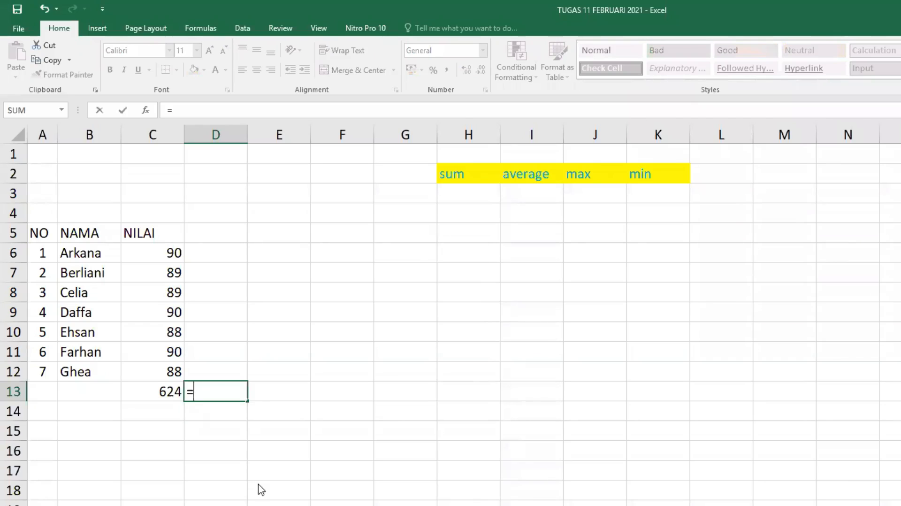
pyautogui.write('aver')
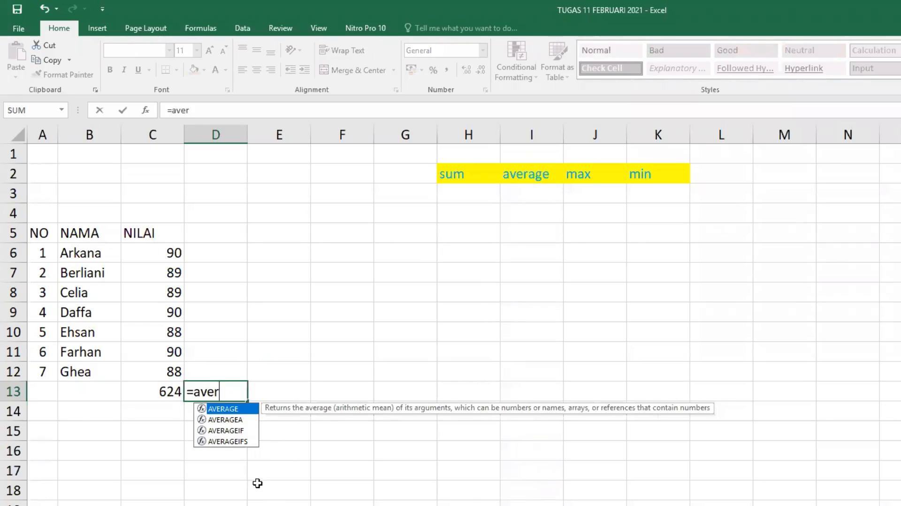
pyautogui.doubleClick(239, 411)
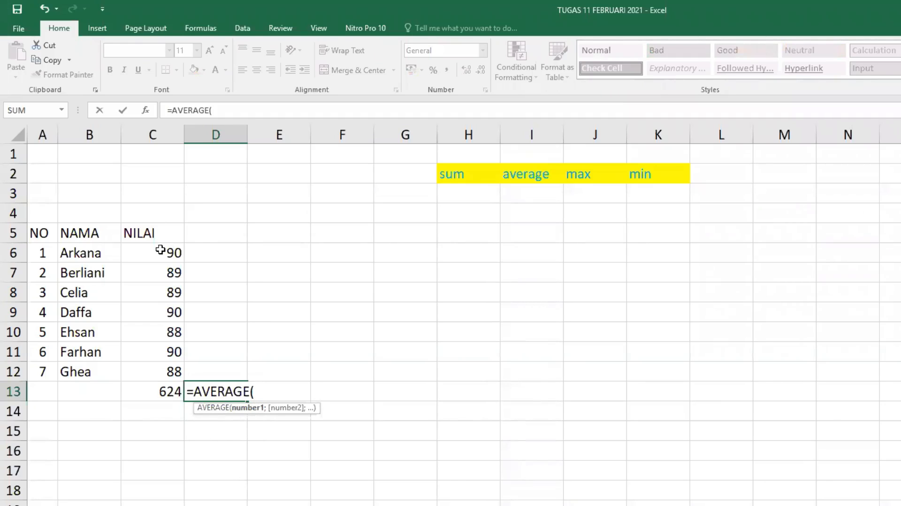
pyautogui.moveTo(155, 248); pyautogui.dragTo(154, 372)
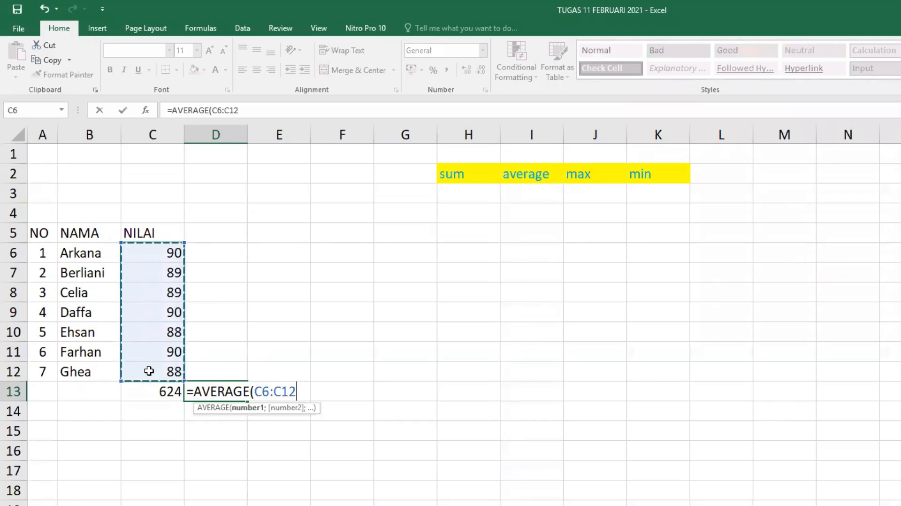
pyautogui.write(')')
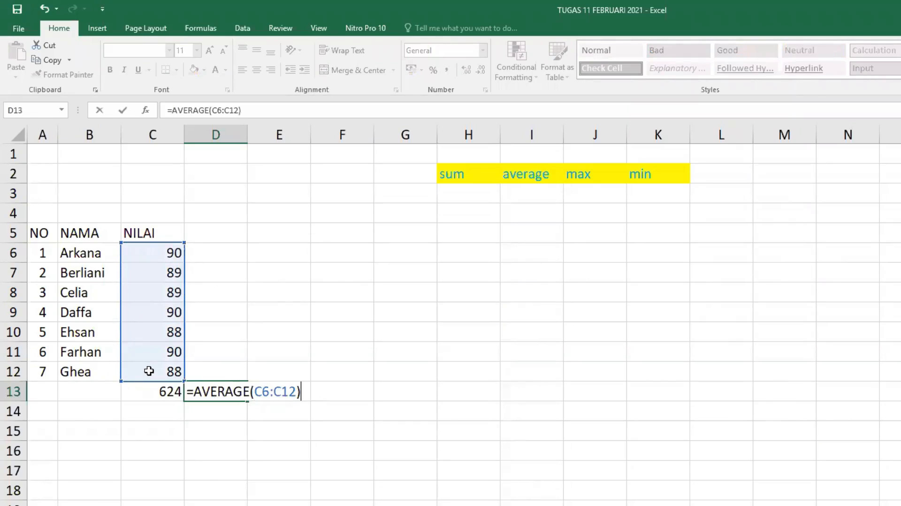
pyautogui.press('Return')
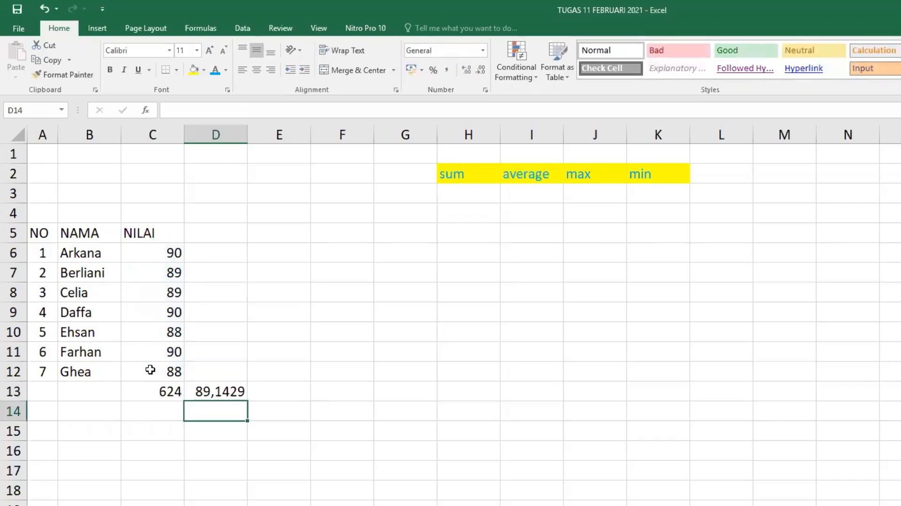
# Widen column D slightly and reduce the average in D13 to two decimal places
pyautogui.click(224, 392)
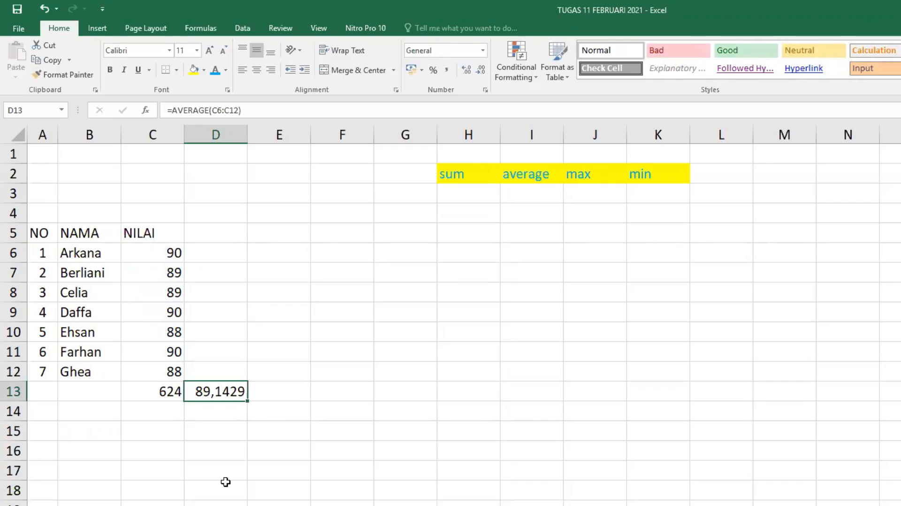
pyautogui.click(253, 405)
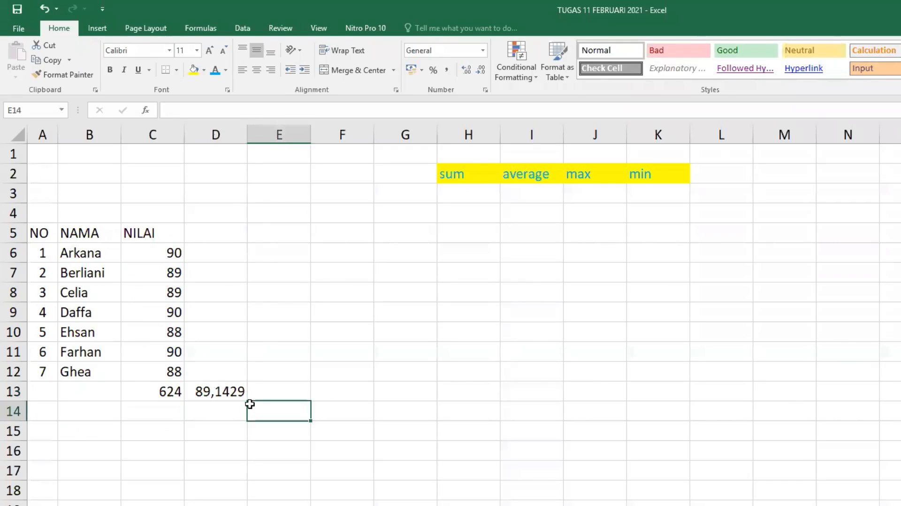
pyautogui.click(209, 389)
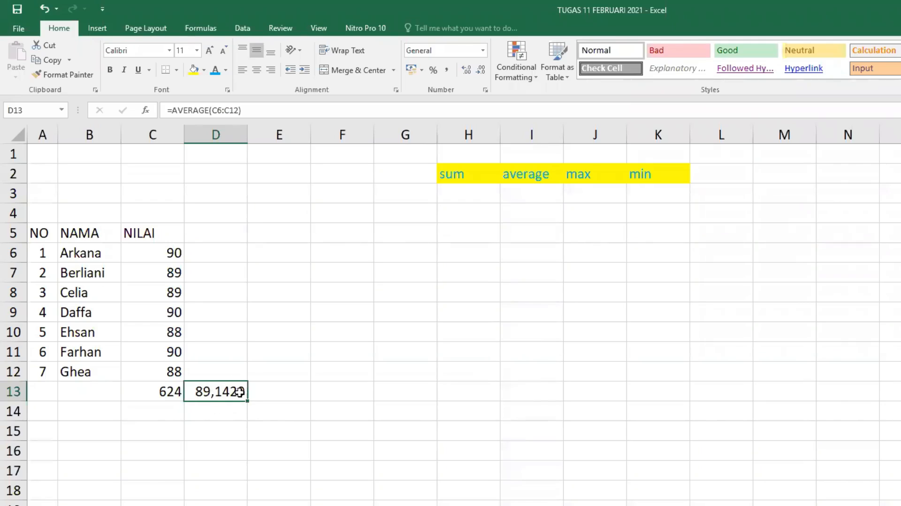
pyautogui.moveTo(248, 133)
pyautogui.mouseDown()
pyautogui.moveTo(308, 139)
pyautogui.moveTo(228, 134)
pyautogui.moveTo(250, 136)
pyautogui.mouseUp()
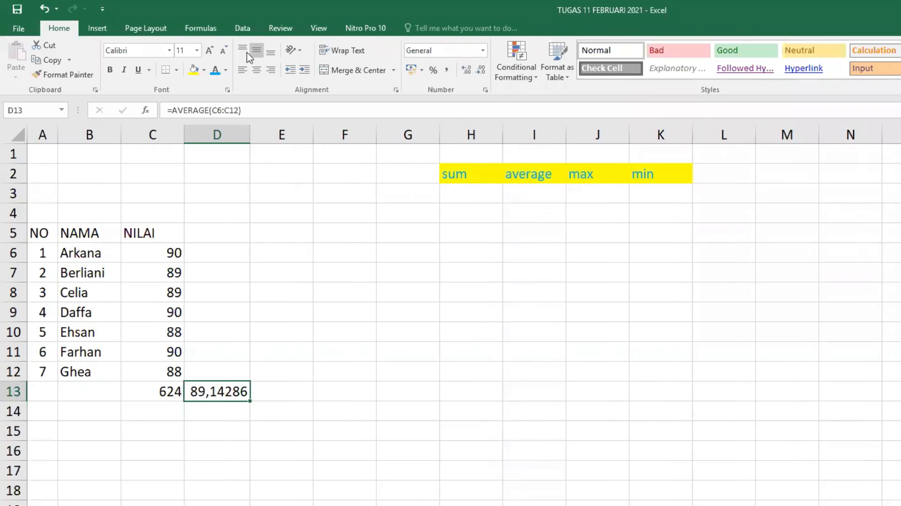
pyautogui.click(482, 71)
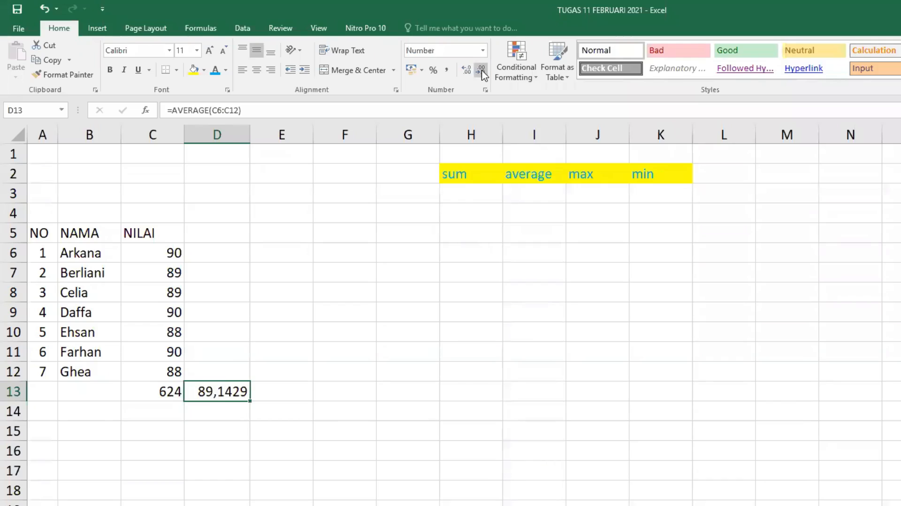
pyautogui.click(481, 71)
pyautogui.click(482, 72)
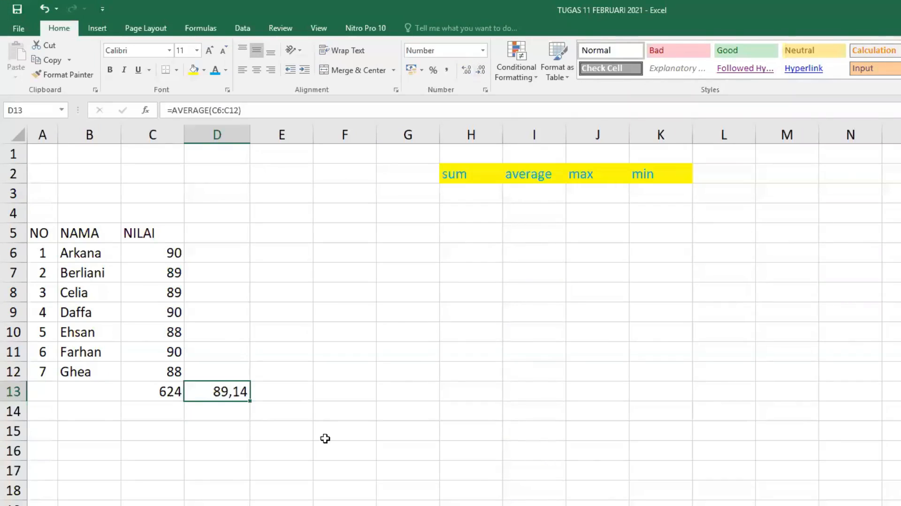
pyautogui.click(304, 422)
pyautogui.click(223, 395)
pyautogui.click(282, 392)
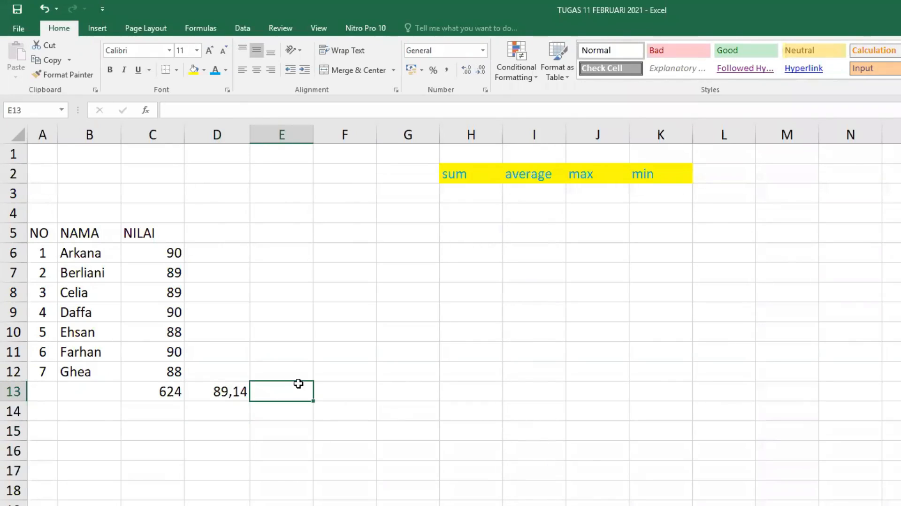
pyautogui.click(603, 175)
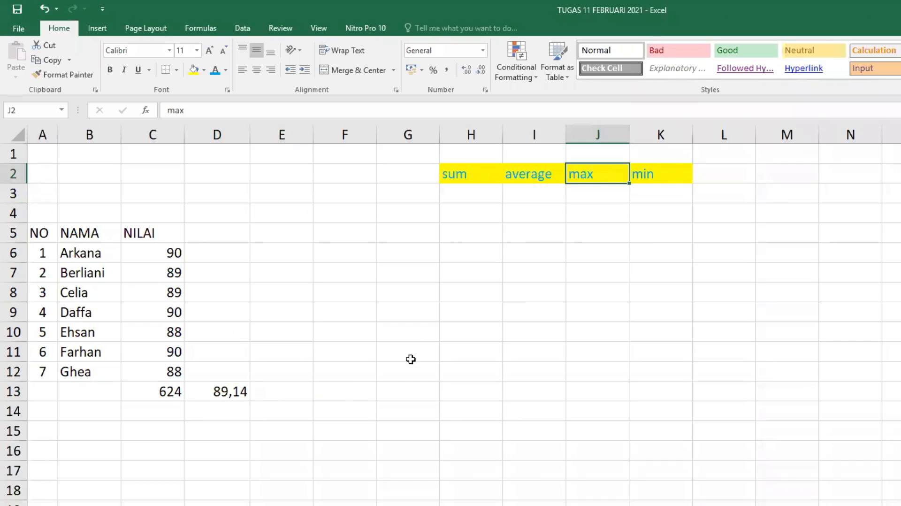
# Enter =MAX(C6:C12) in cell E13 to find the highest NILAI score
pyautogui.click(285, 392)
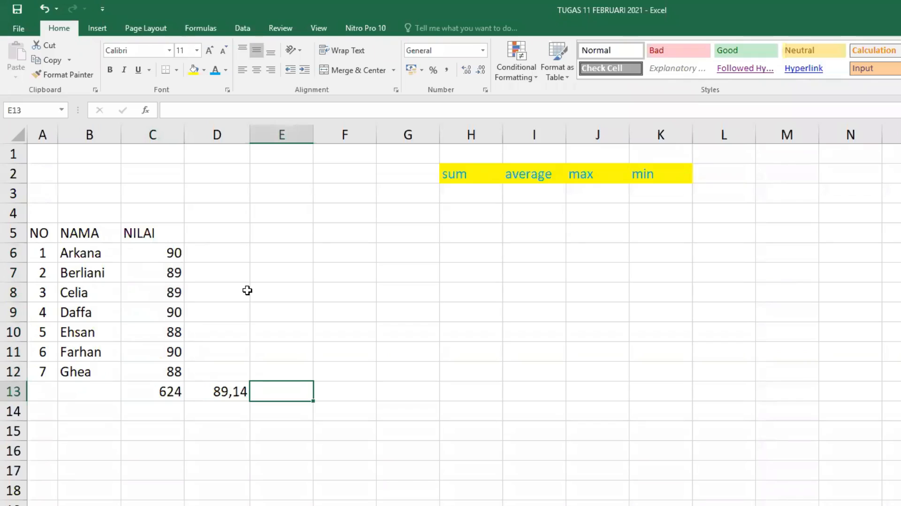
pyautogui.write('=')
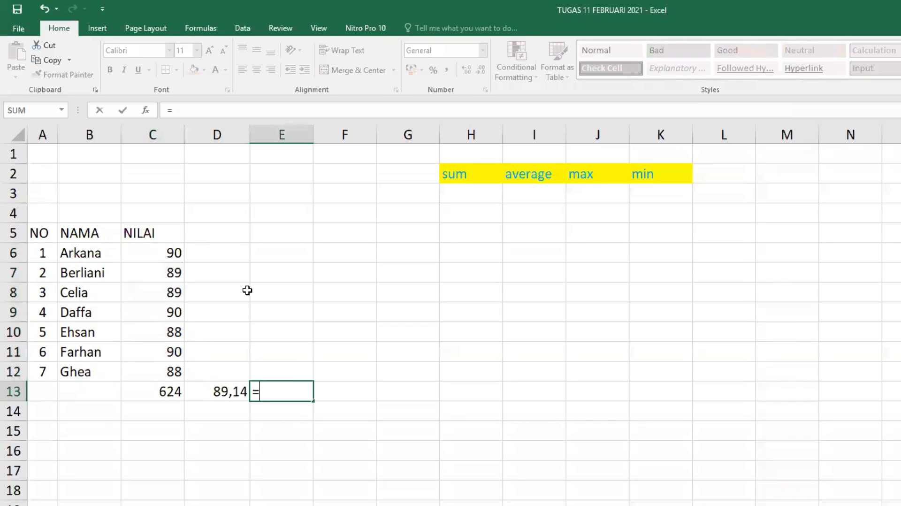
pyautogui.write('ma')
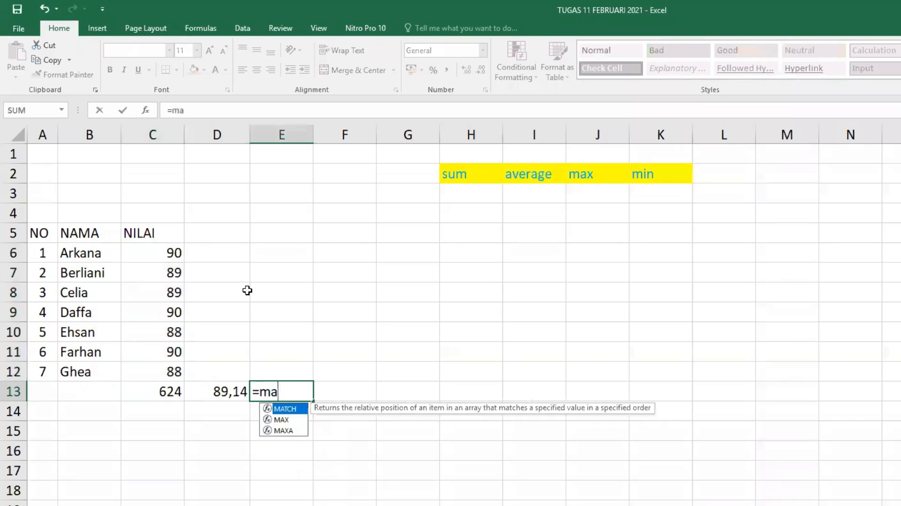
pyautogui.doubleClick(284, 420)
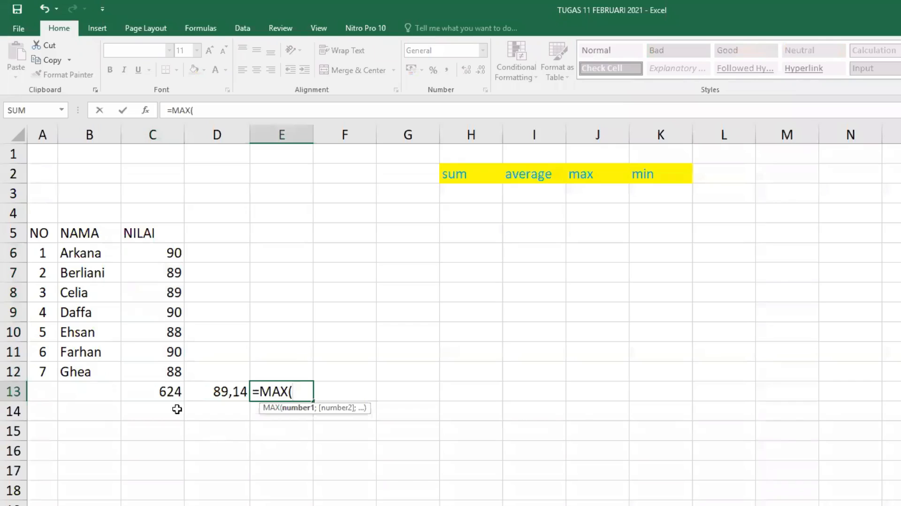
pyautogui.moveTo(156, 253); pyautogui.dragTo(159, 375)
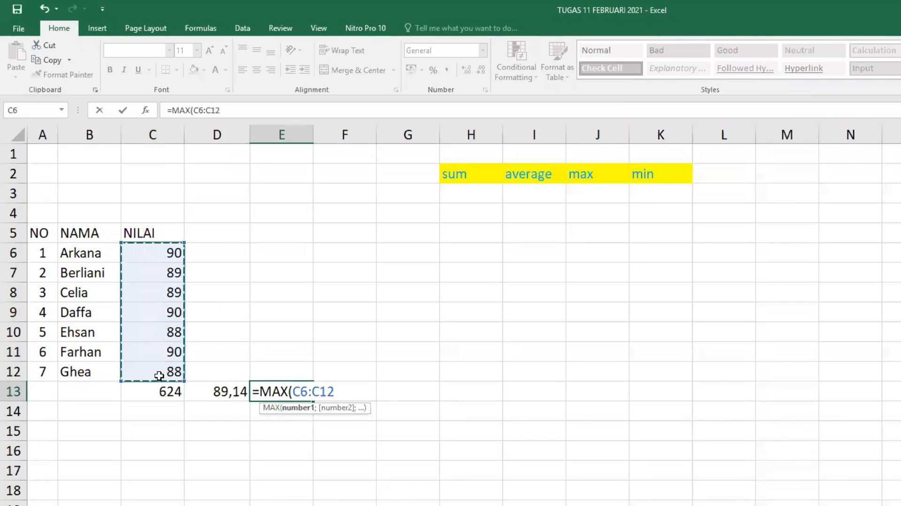
pyautogui.write(')')
pyautogui.press('Return')
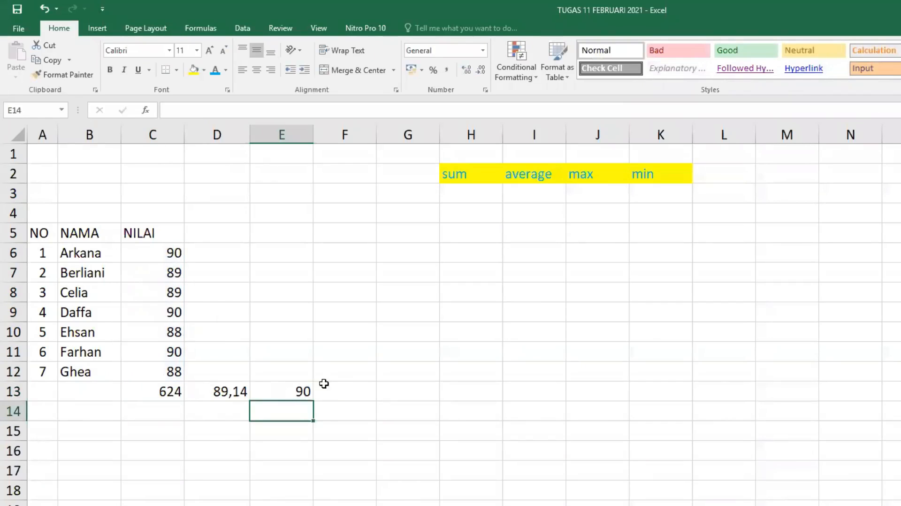
pyautogui.click(287, 393)
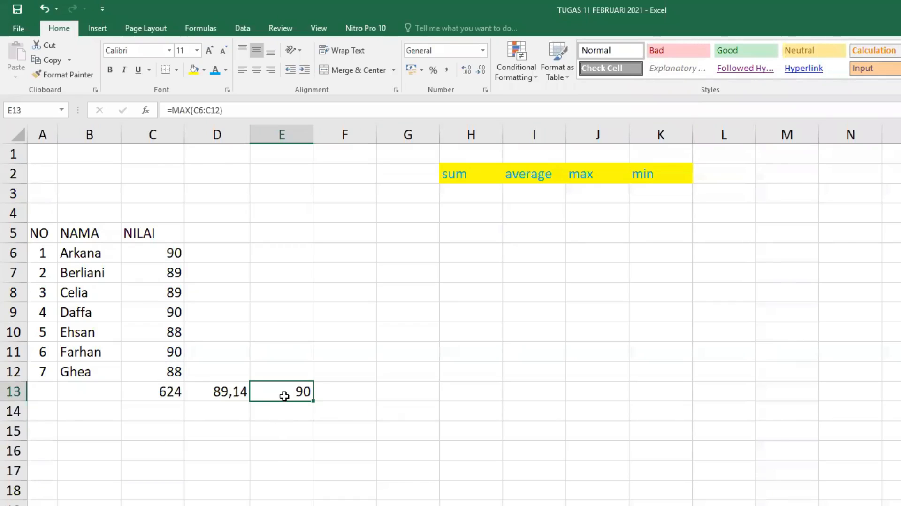
# Enter =MIN(C6:C12) in cell F13 to find the lowest NILAI score
pyautogui.click(352, 392)
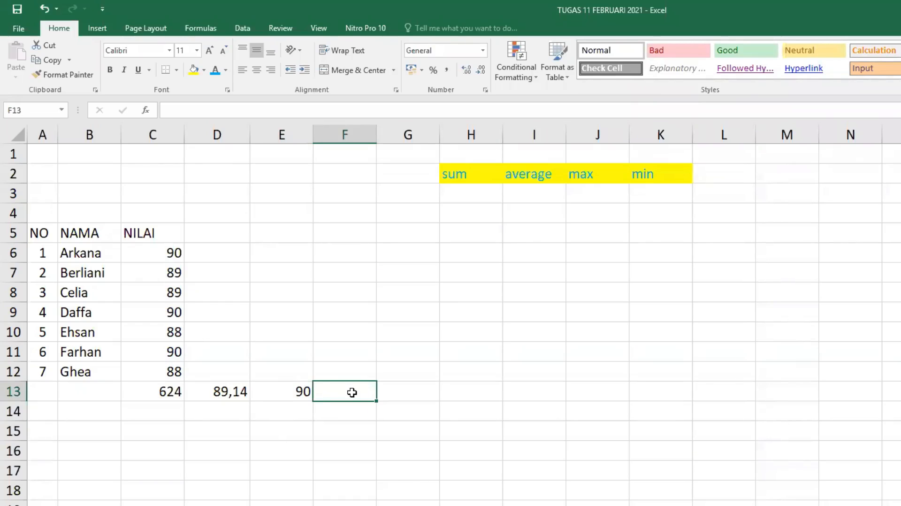
pyautogui.write('=')
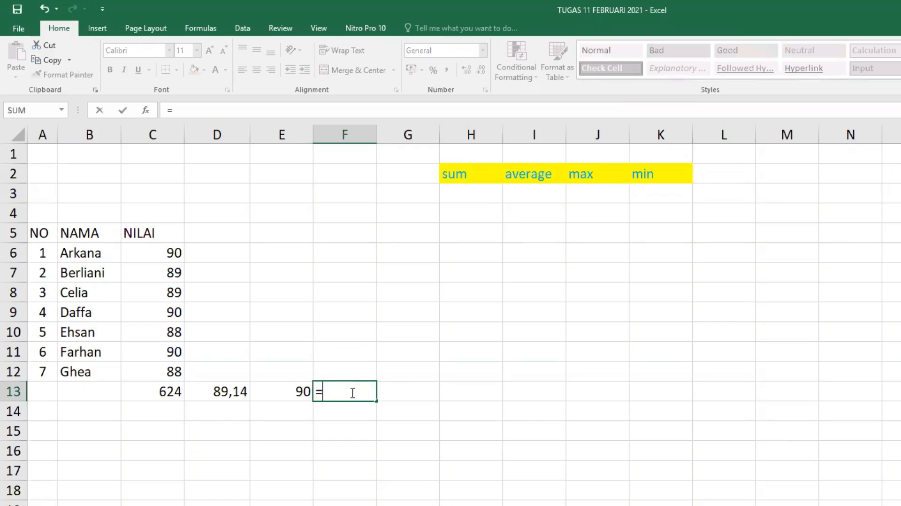
pyautogui.write('min')
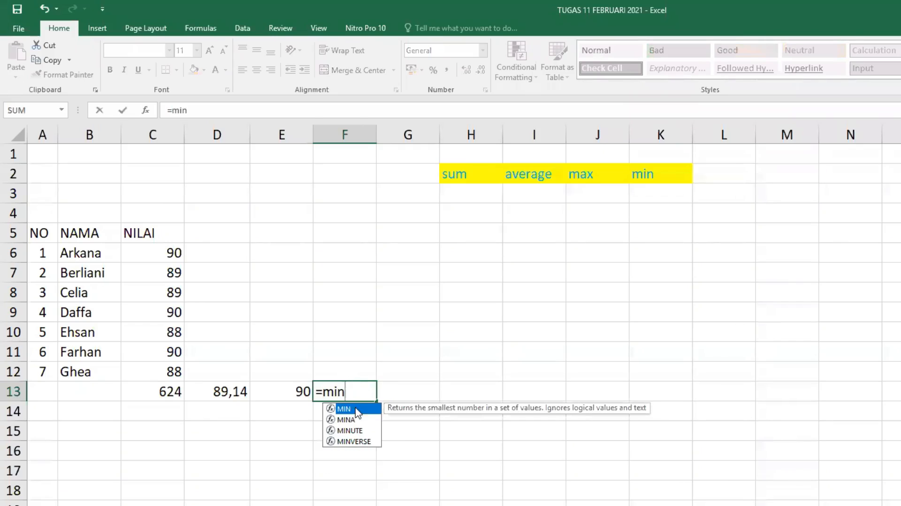
pyautogui.doubleClick(356, 409)
pyautogui.moveTo(152, 253); pyautogui.dragTo(160, 370)
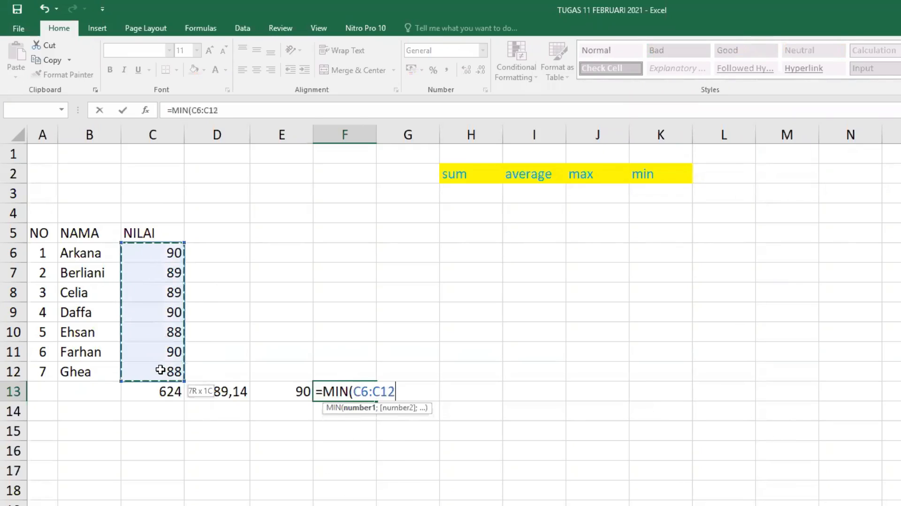
pyautogui.write(')')
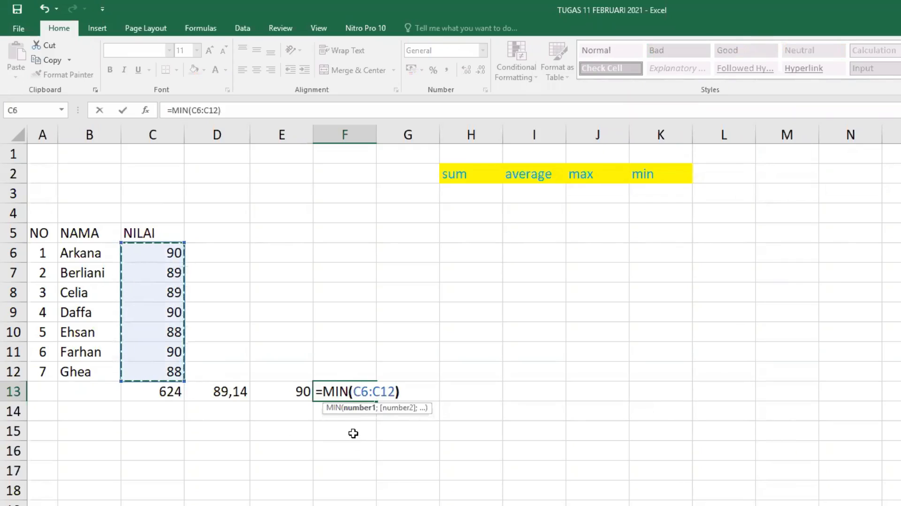
pyautogui.press('Return')
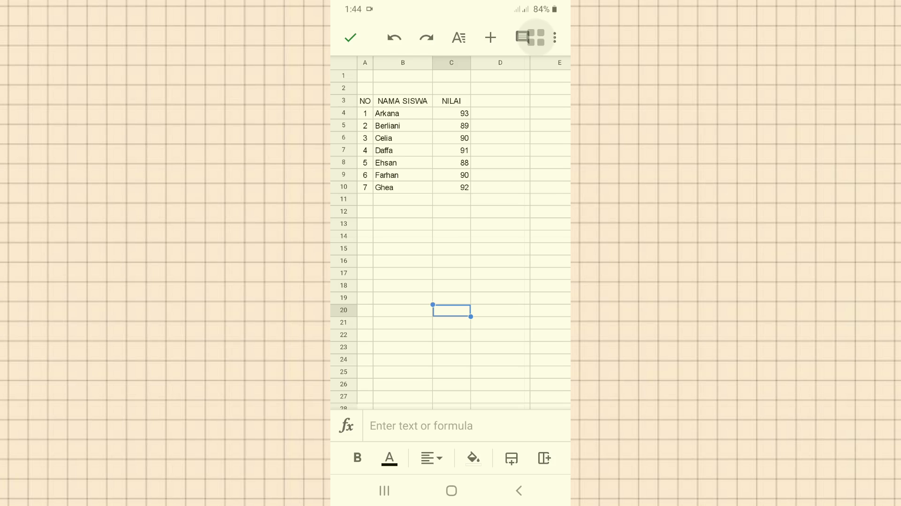
# Switch to the Google Sheets mobile app and look over the student score table in A3:C10
pyautogui.scroll(-2, 451, 232)
pyautogui.scroll(3, 451, 233)
pyautogui.hscroll(-1, 450, 233)
pyautogui.scroll(-2, 451, 233)
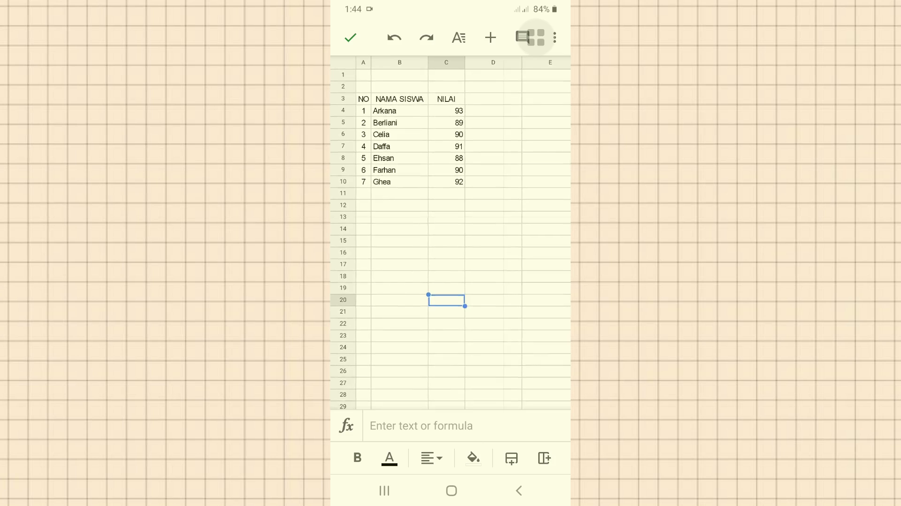
pyautogui.scroll(2, 450, 233)
pyautogui.scroll(-2, 451, 233)
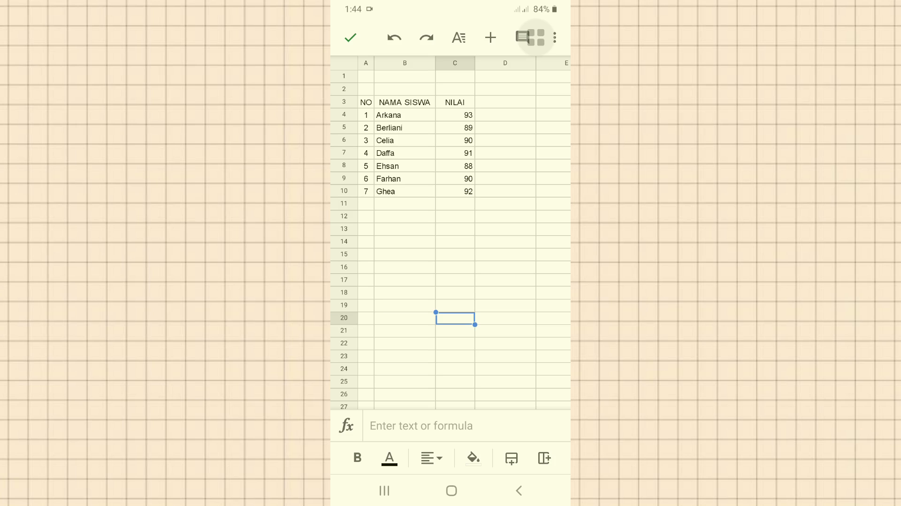
pyautogui.hscroll(1, 450, 233)
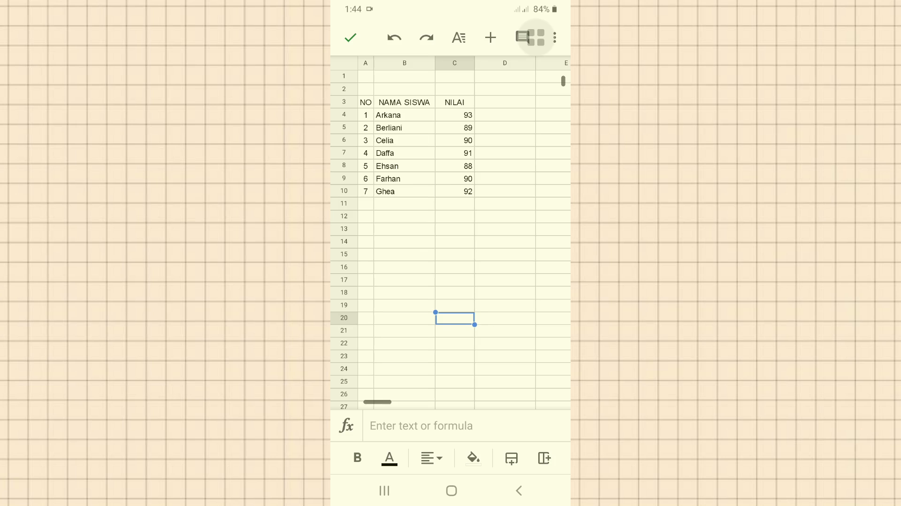
pyautogui.scroll(-2, 451, 233)
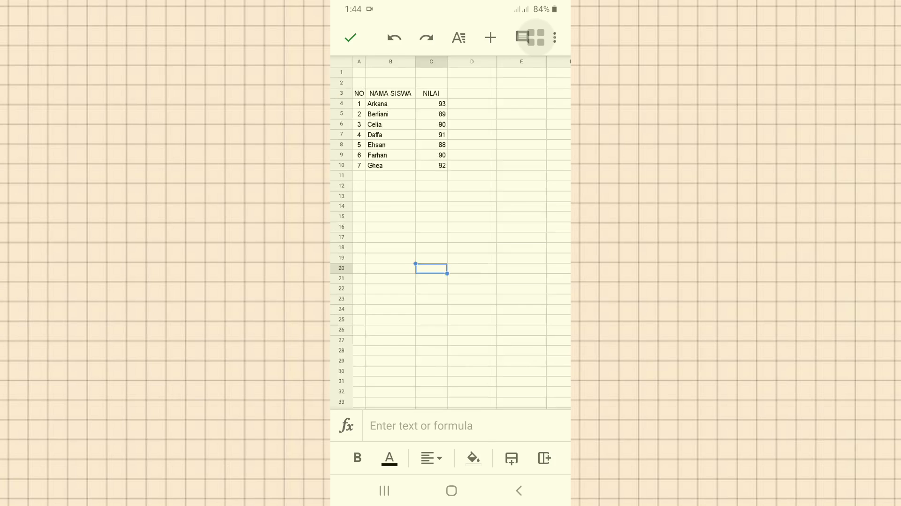
pyautogui.scroll(3, 451, 233)
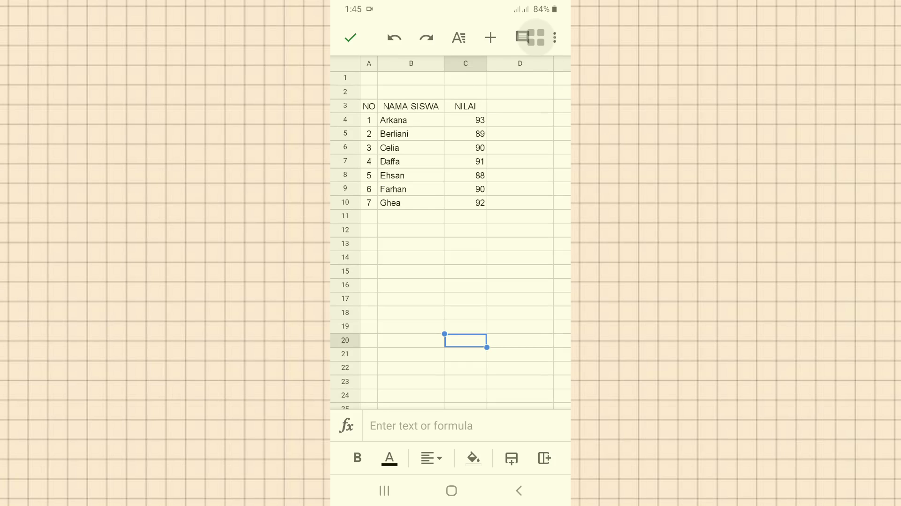
# Enter =SUM(C4:C10) in cell C11 to total the NILAI scores
pyautogui.doubleClick(466, 217)
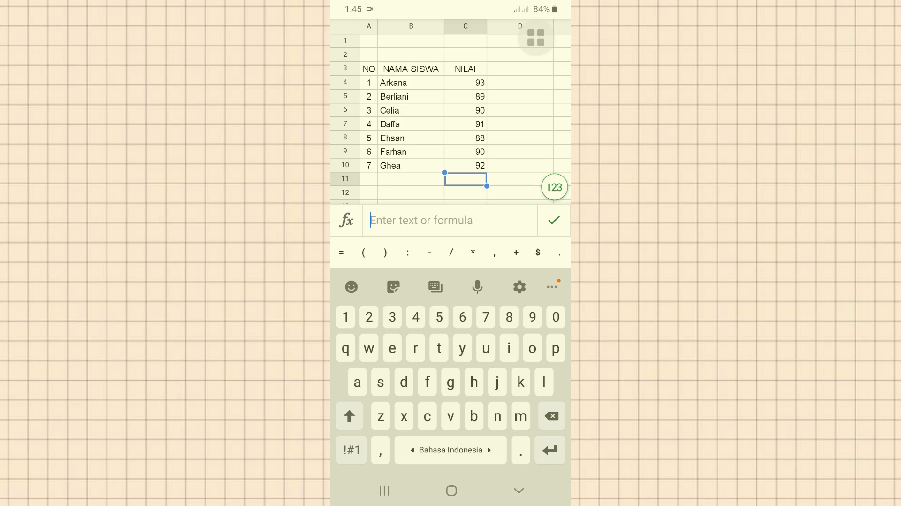
pyautogui.click(341, 252)
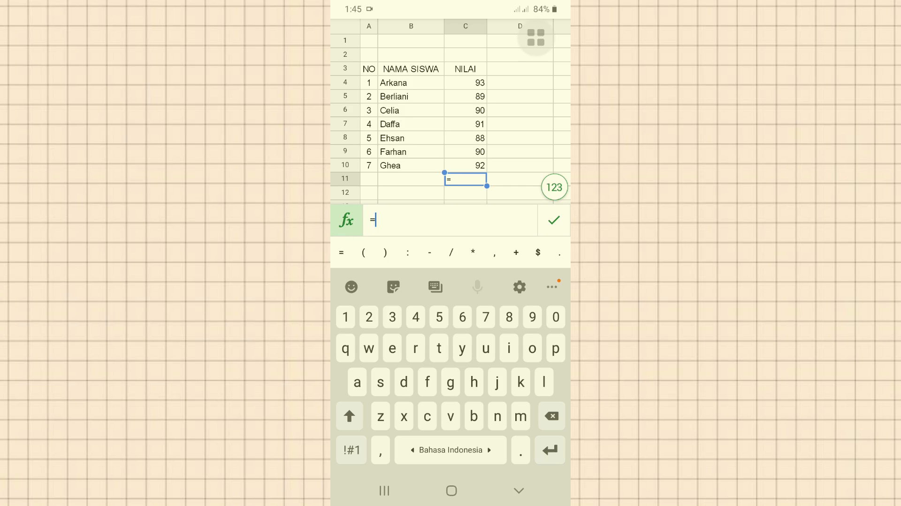
pyautogui.write('su')
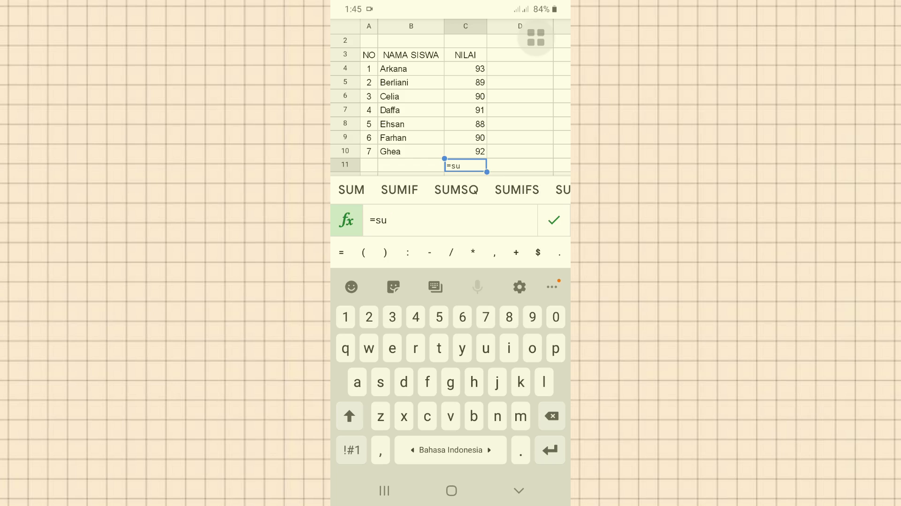
pyautogui.click(352, 190)
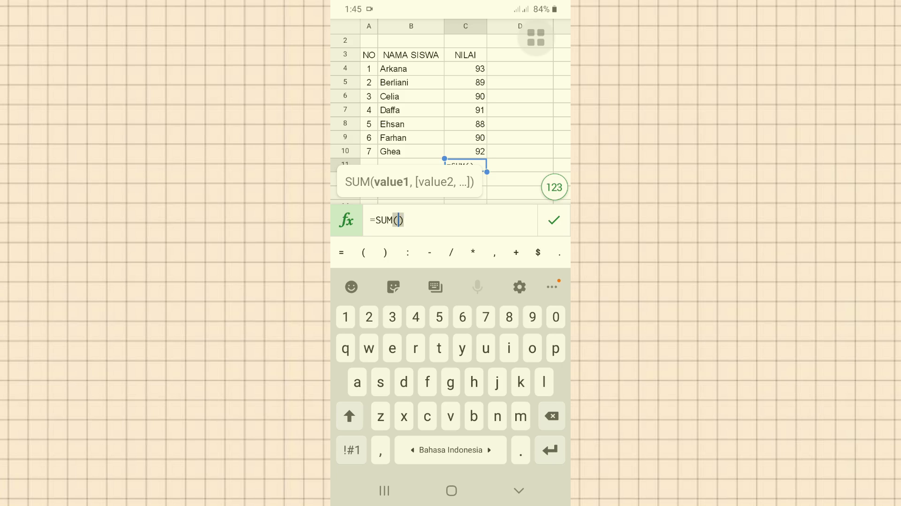
pyautogui.click(466, 69)
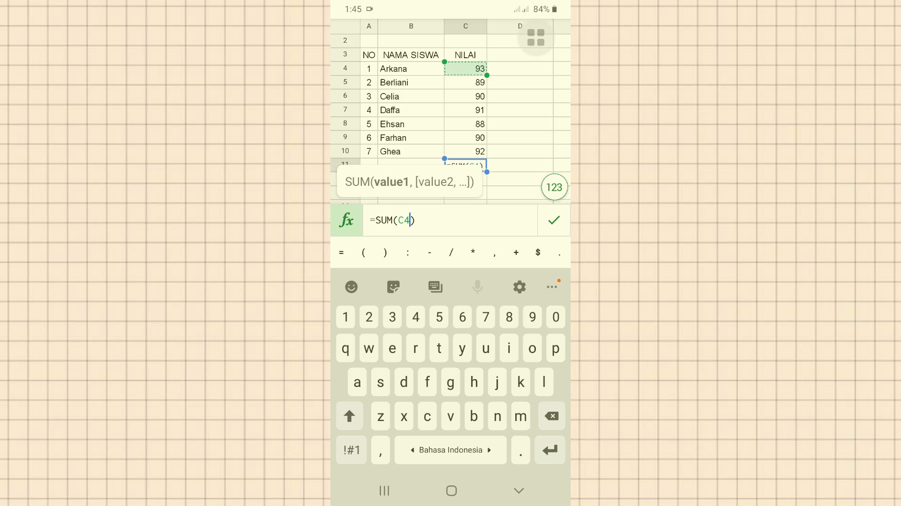
pyautogui.moveTo(487, 75); pyautogui.dragTo(487, 158)
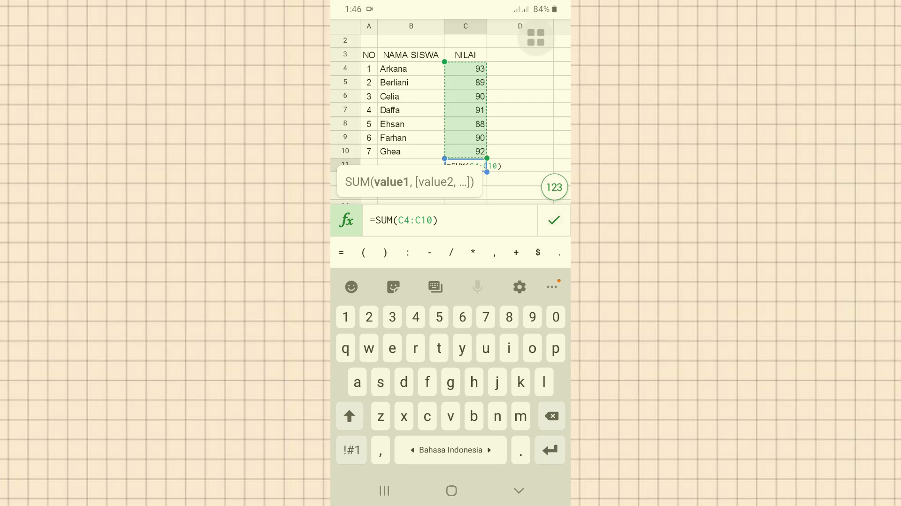
pyautogui.press('Return')
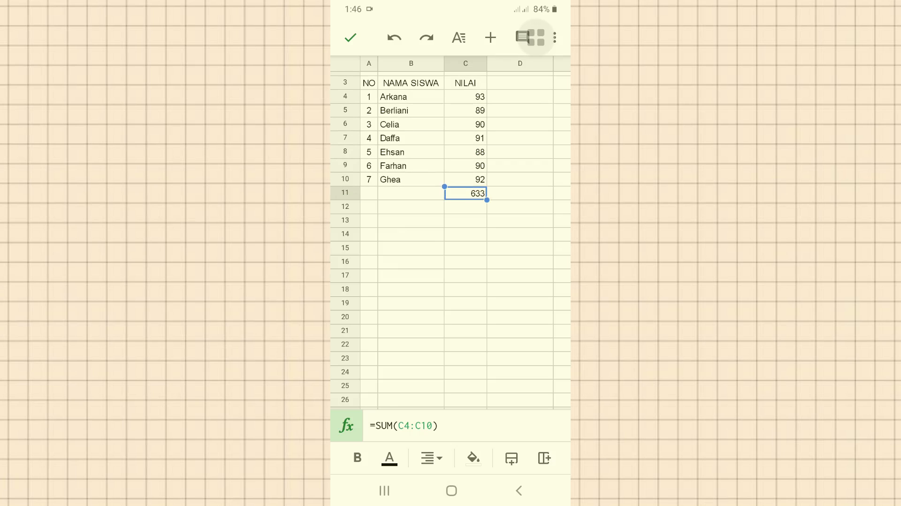
# Enter =AVERAGE(C4:C10) in cell D11 to average the NILAI scores
pyautogui.scroll(1, 450, 240)
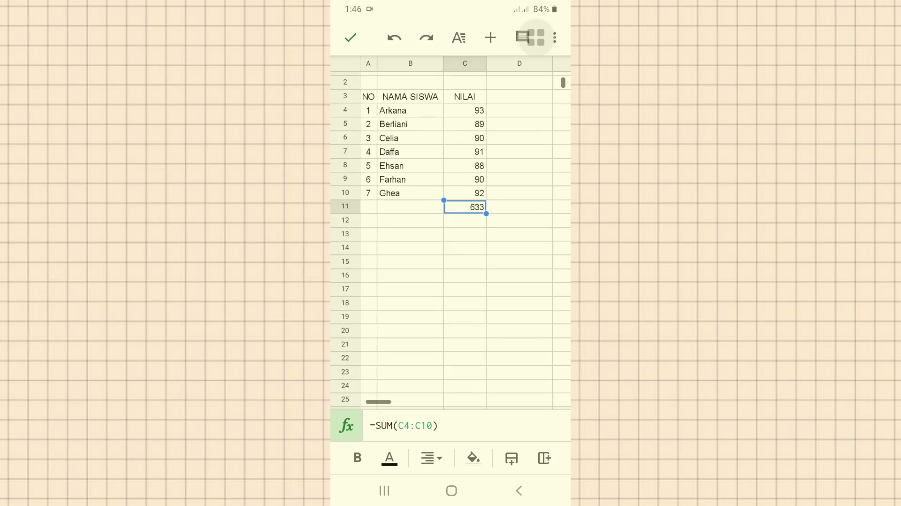
pyautogui.scroll(1, 493, 236)
pyautogui.scroll(2, 450, 242)
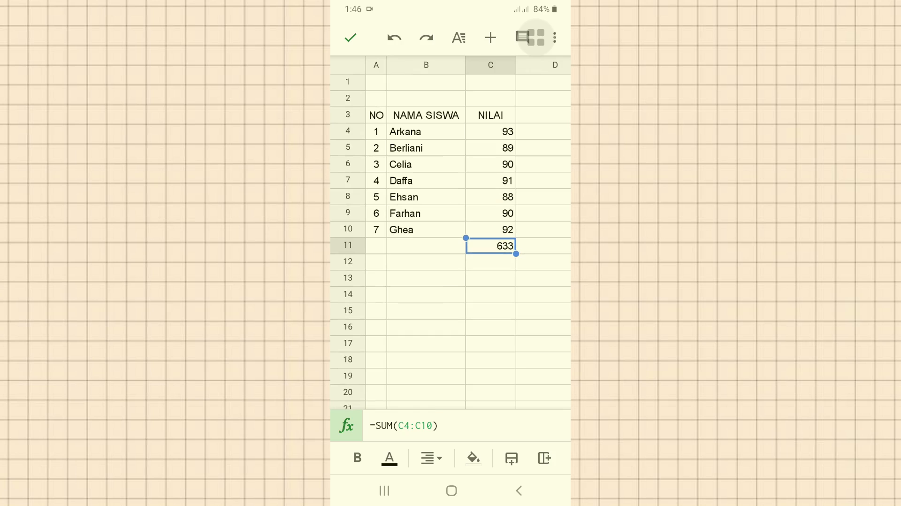
pyautogui.hscroll(1, 466, 233)
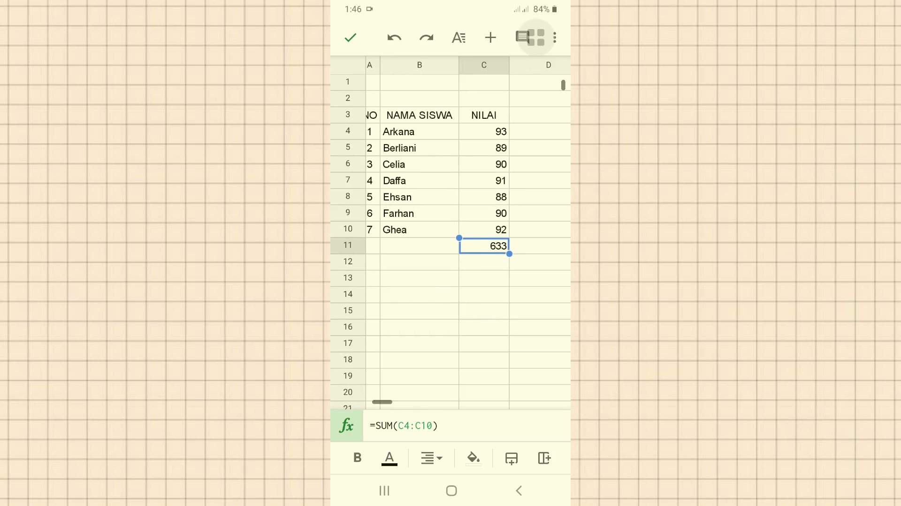
pyautogui.hscroll(2, 459, 233)
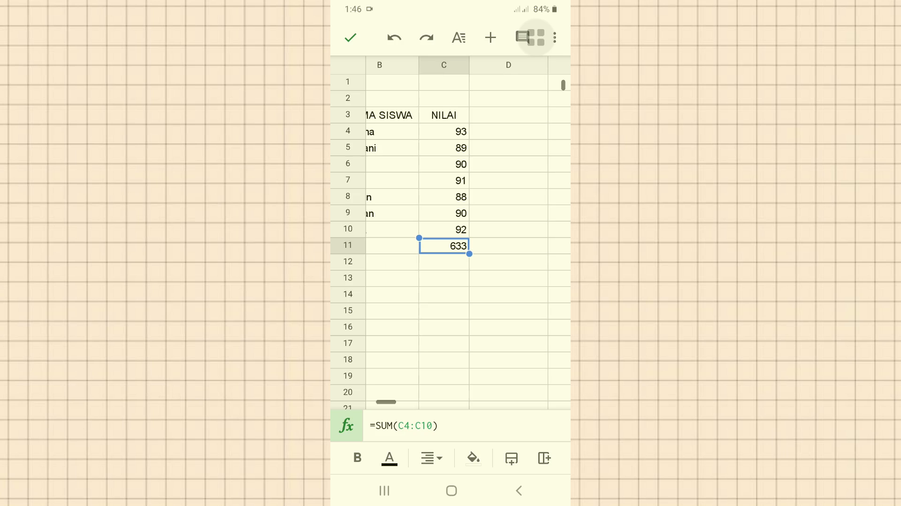
pyautogui.click(509, 246)
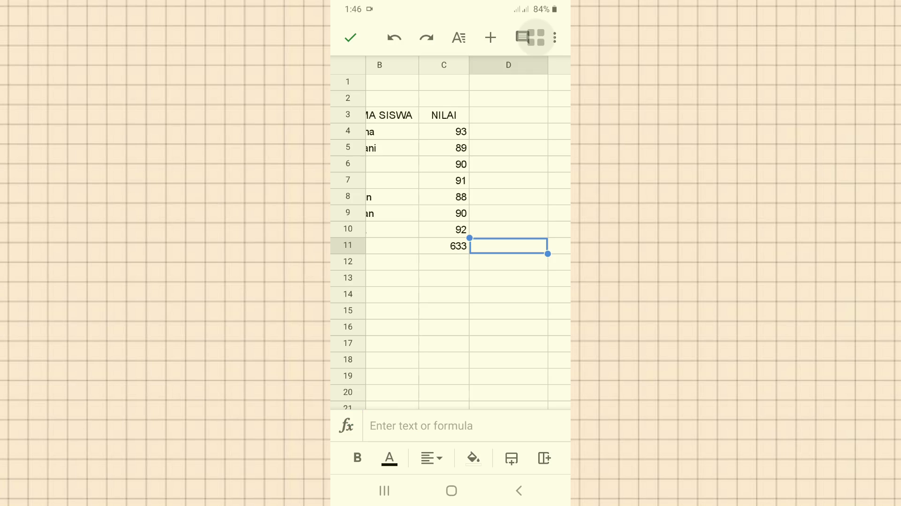
pyautogui.click(441, 426)
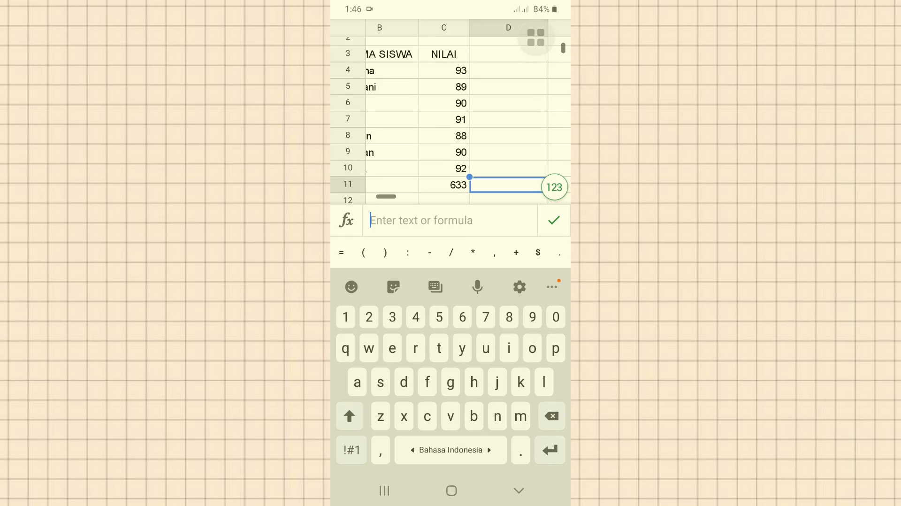
pyautogui.write('=')
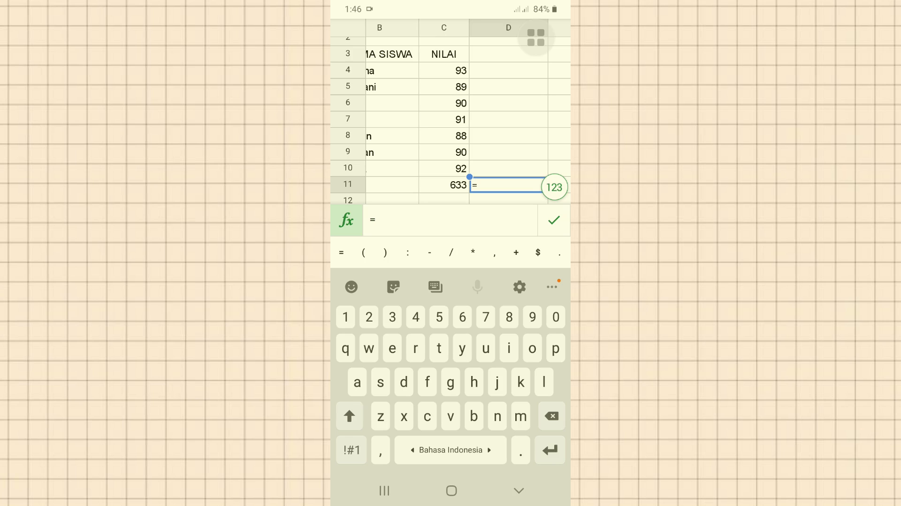
pyautogui.write('ave')
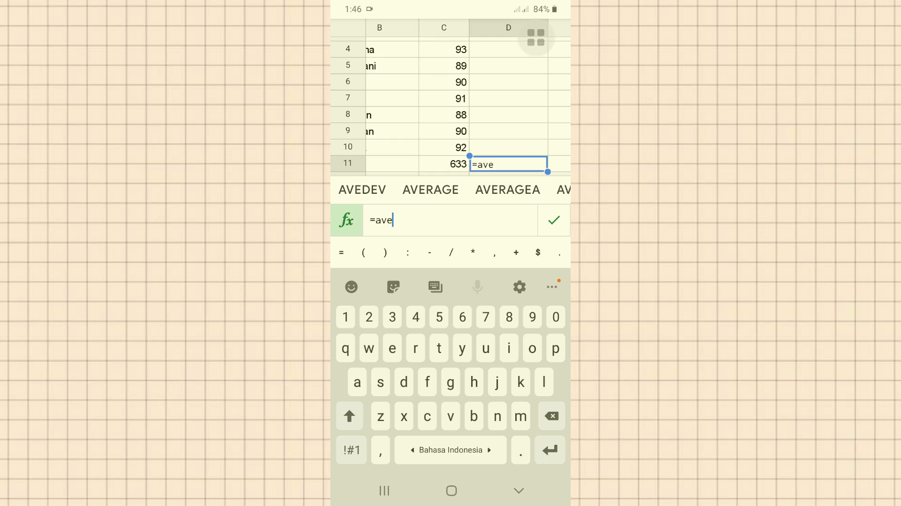
pyautogui.click(431, 190)
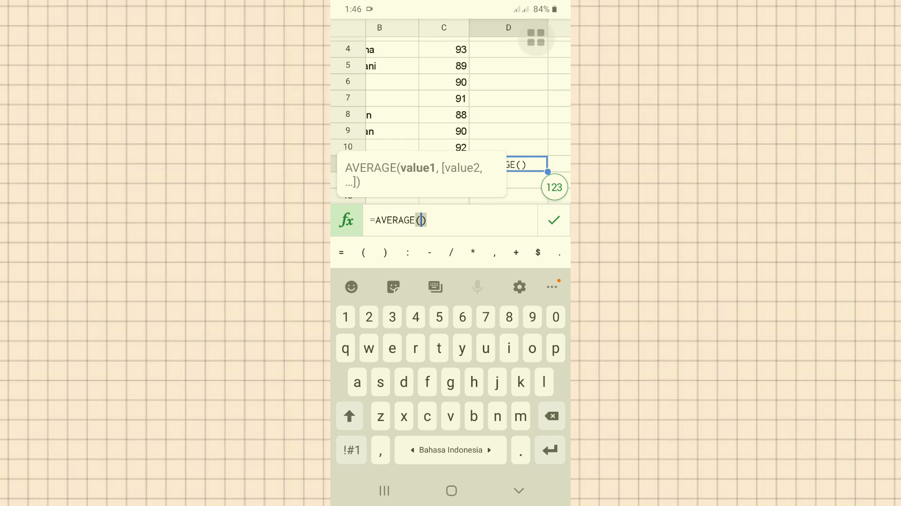
pyautogui.click(444, 50)
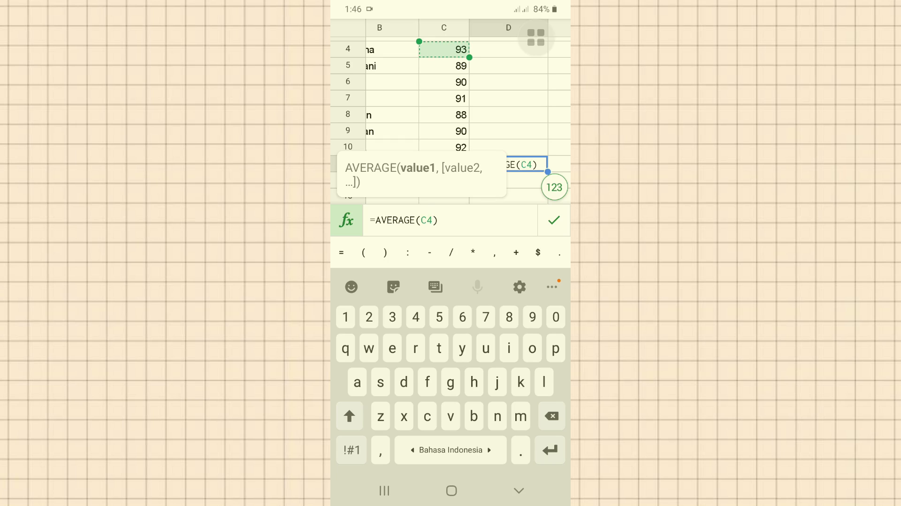
pyautogui.moveTo(470, 57); pyautogui.dragTo(469, 155)
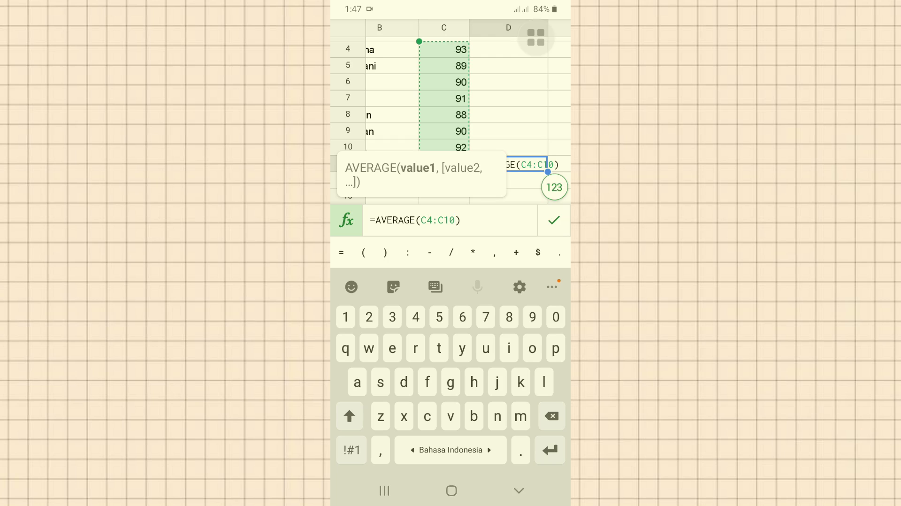
pyautogui.click(554, 220)
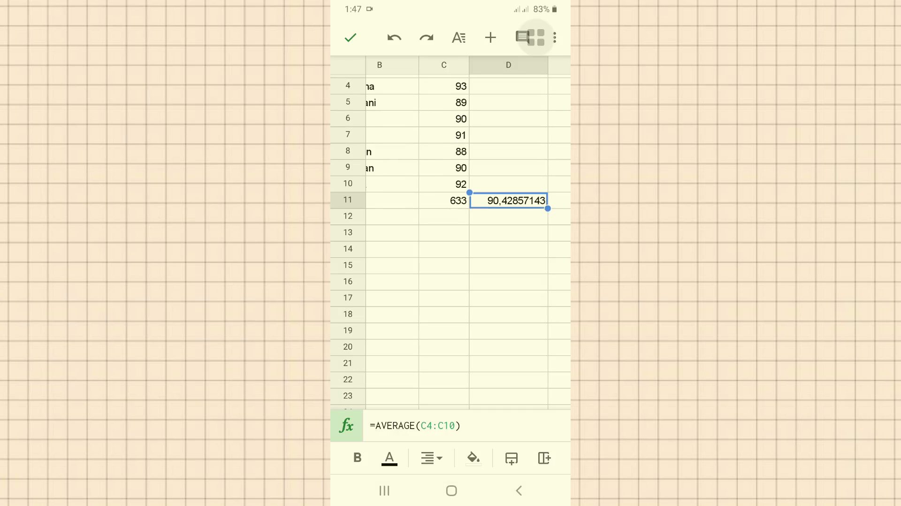
# Apply the Number format to the average in cell D11
pyautogui.scroll(2, 450, 234)
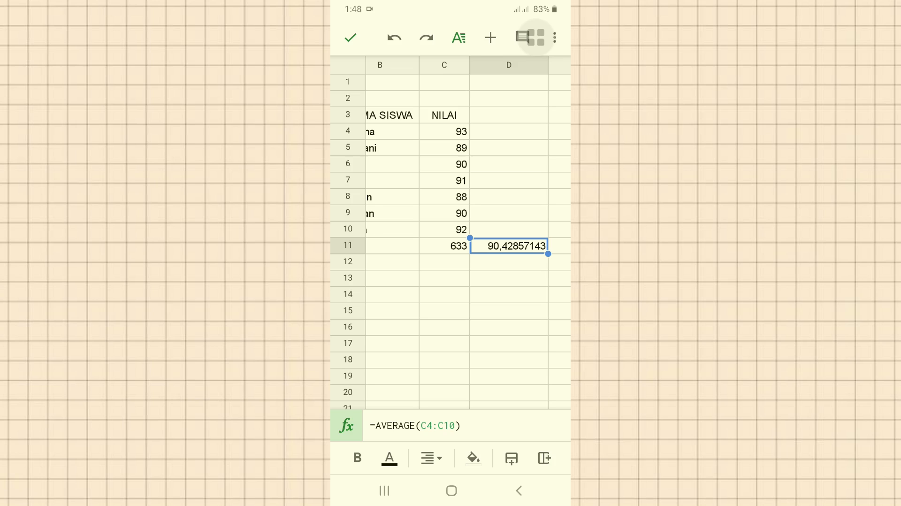
pyautogui.click(459, 38)
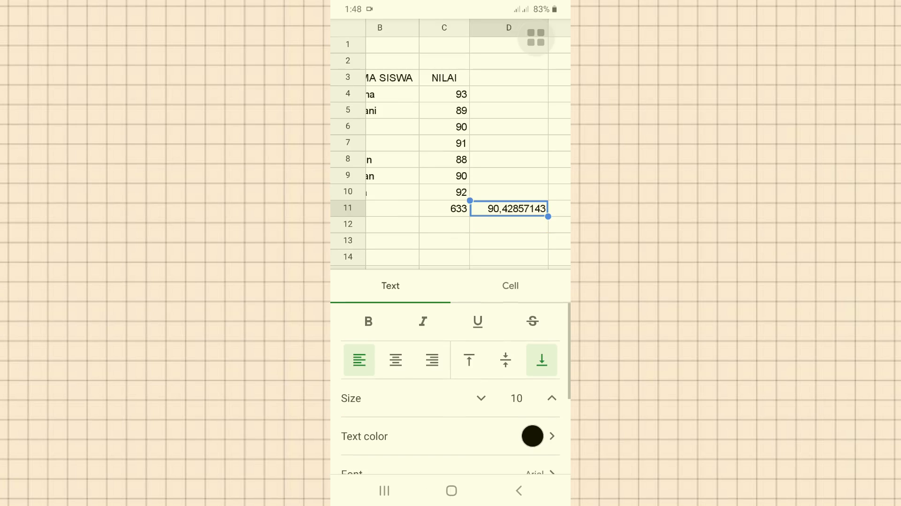
pyautogui.click(511, 285)
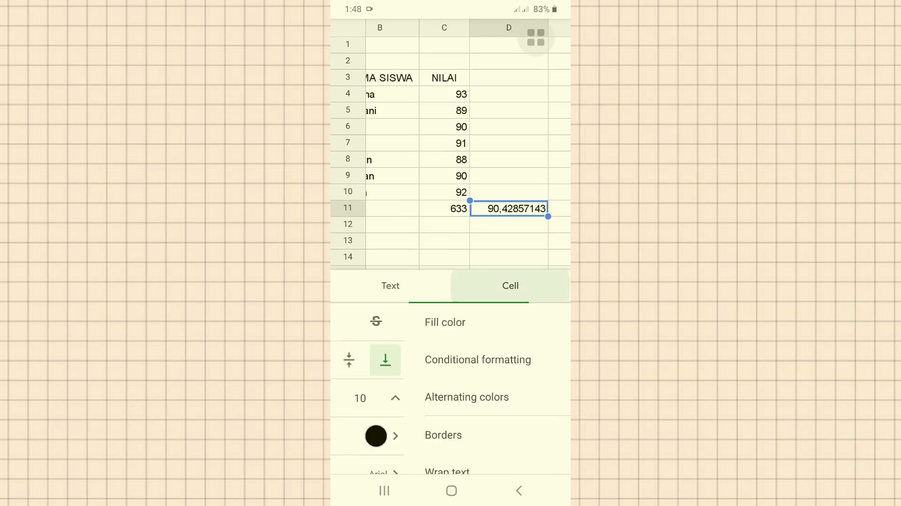
pyautogui.click(491, 434)
pyautogui.scroll(-3, 456, 389)
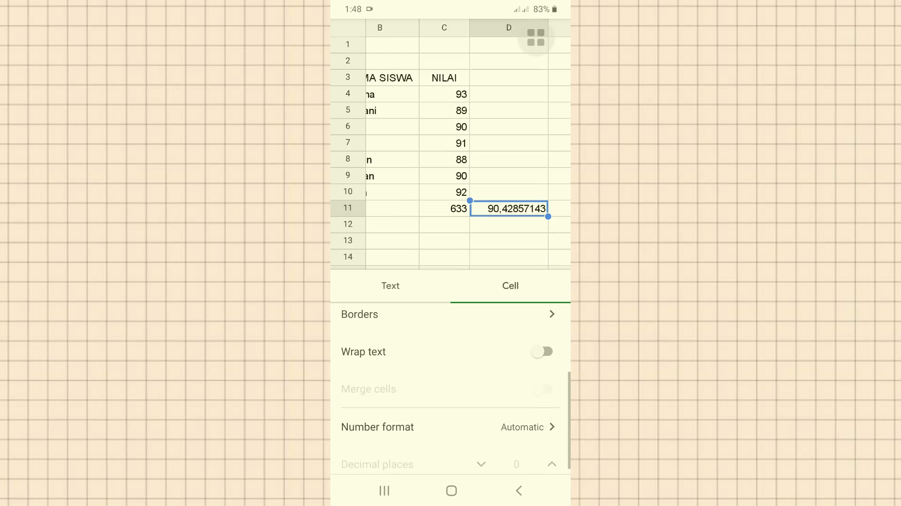
pyautogui.click(448, 427)
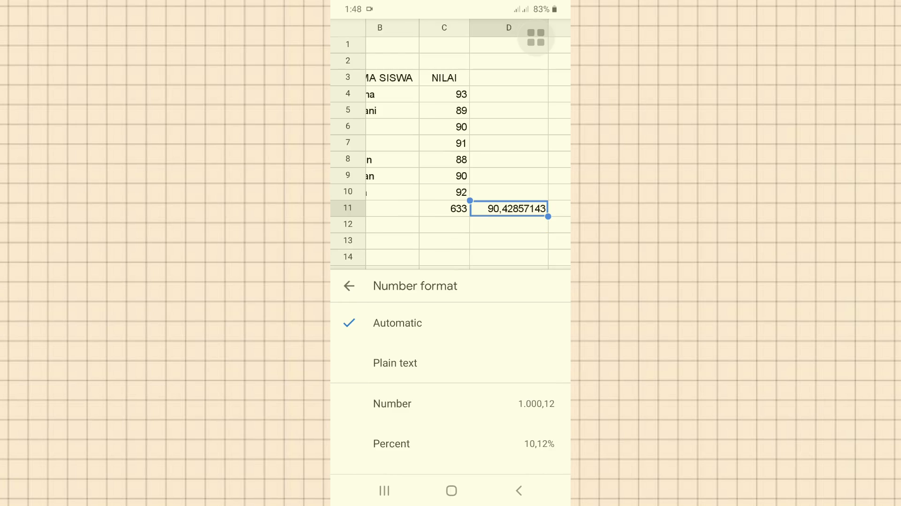
pyautogui.click(393, 404)
pyautogui.click(349, 286)
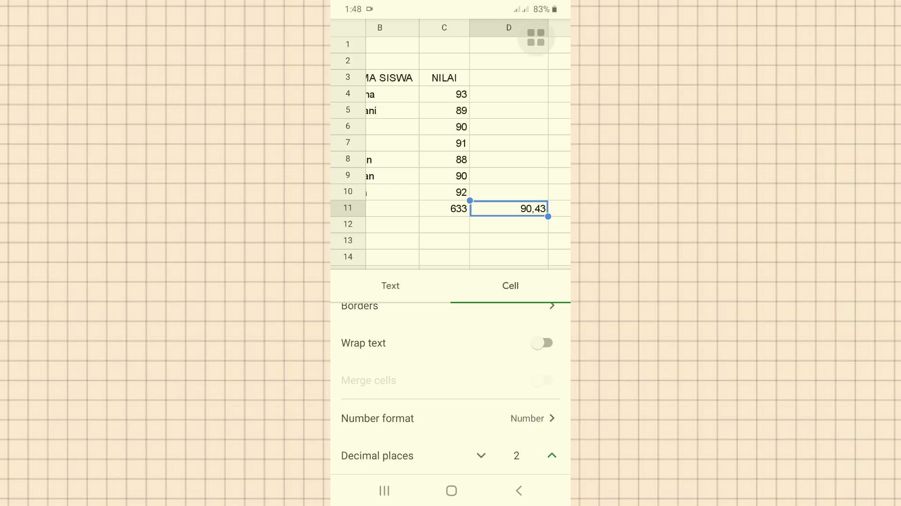
# Try raising and lowering the decimal places of cell D11 and toggling its text wrap, then close the formatting options
pyautogui.click(552, 456)
pyautogui.click(481, 456)
pyautogui.click(552, 456)
pyautogui.click(481, 456)
pyautogui.click(544, 343)
pyautogui.click(543, 342)
pyautogui.click(519, 490)
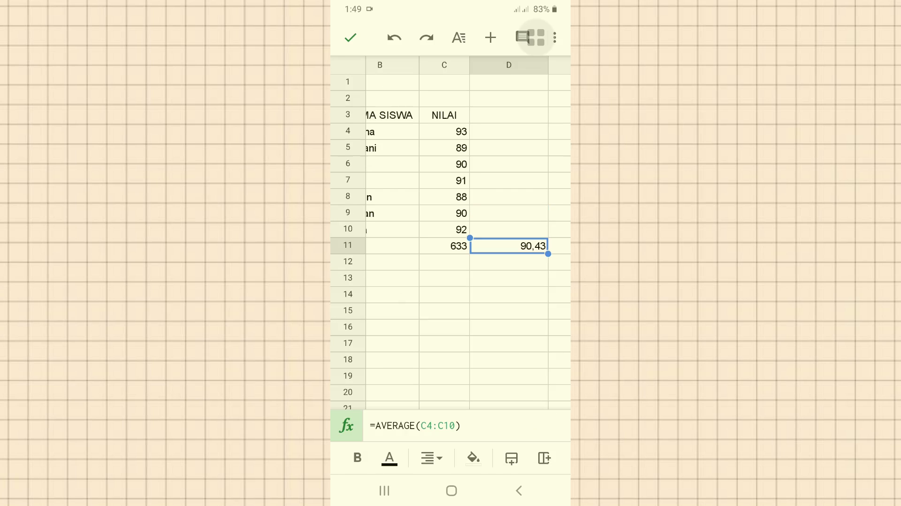
# Enter =MAX(C4:C10) in cell C13 to find the highest NILAI score
pyautogui.click(445, 278)
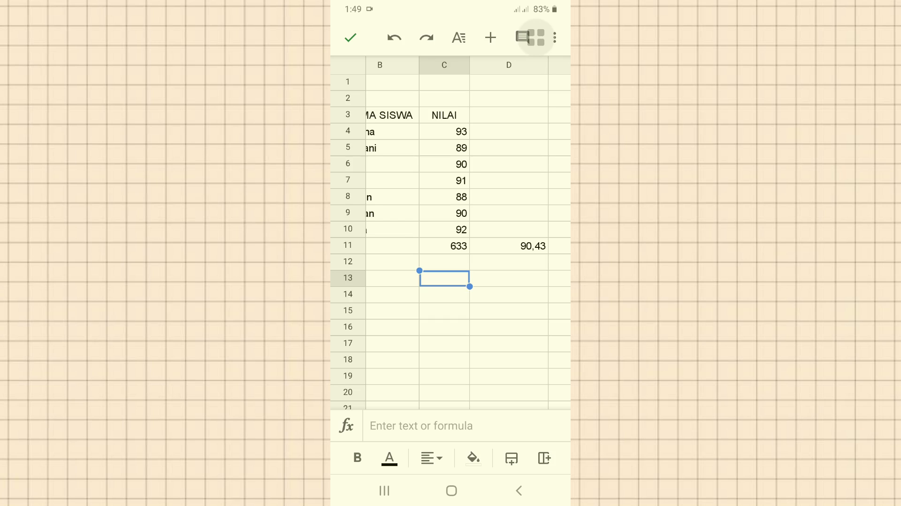
pyautogui.click(421, 425)
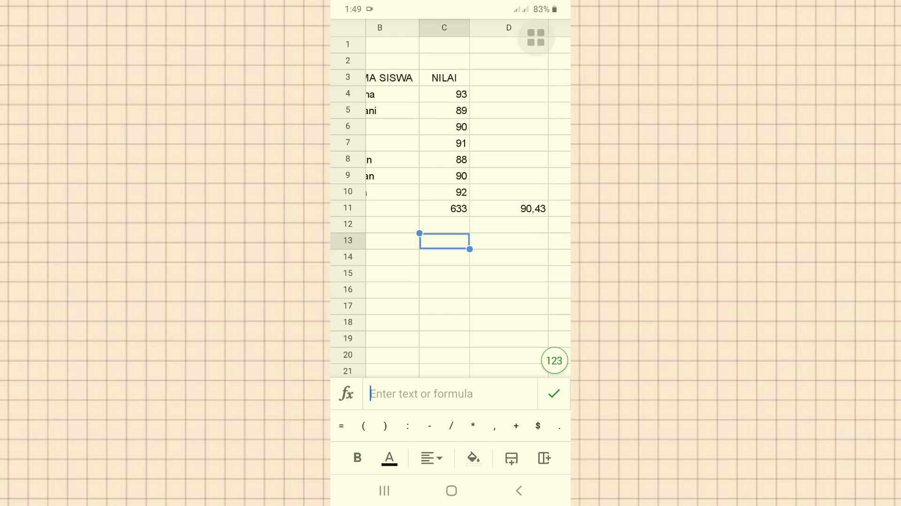
pyautogui.click(421, 393)
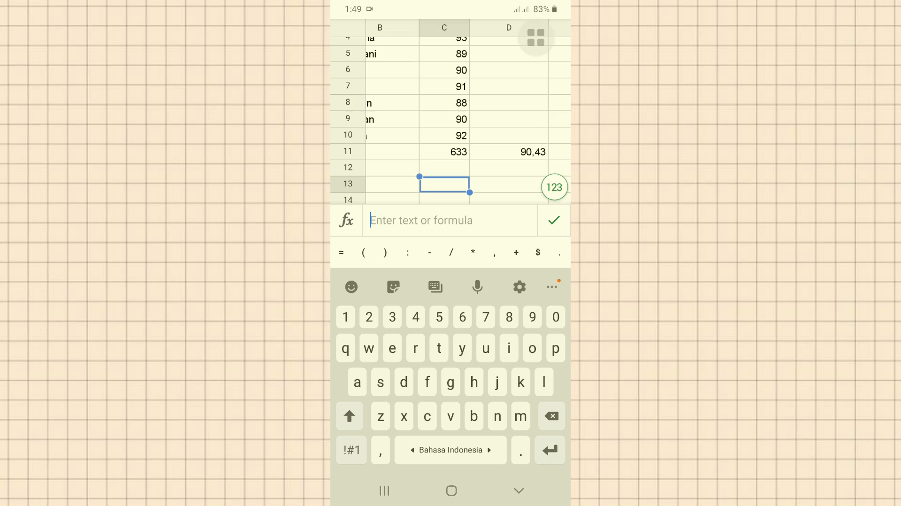
pyautogui.click(341, 252)
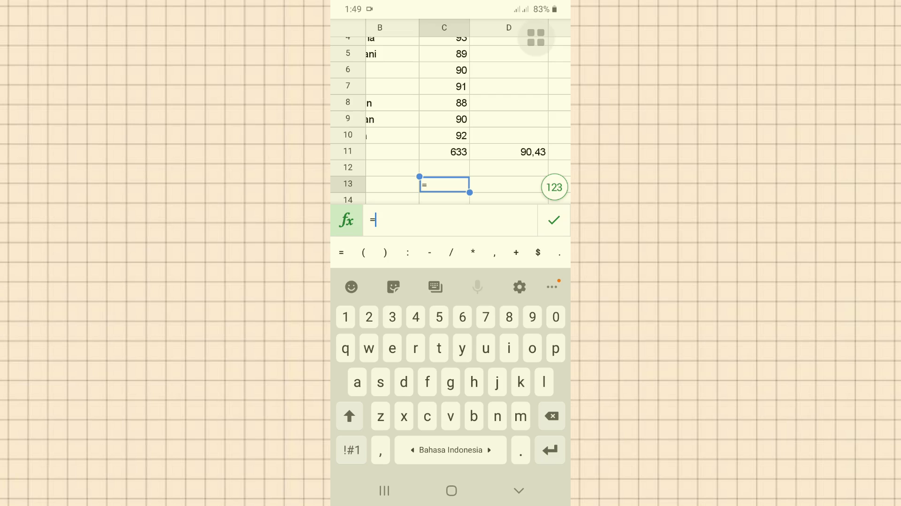
pyautogui.write('ma')
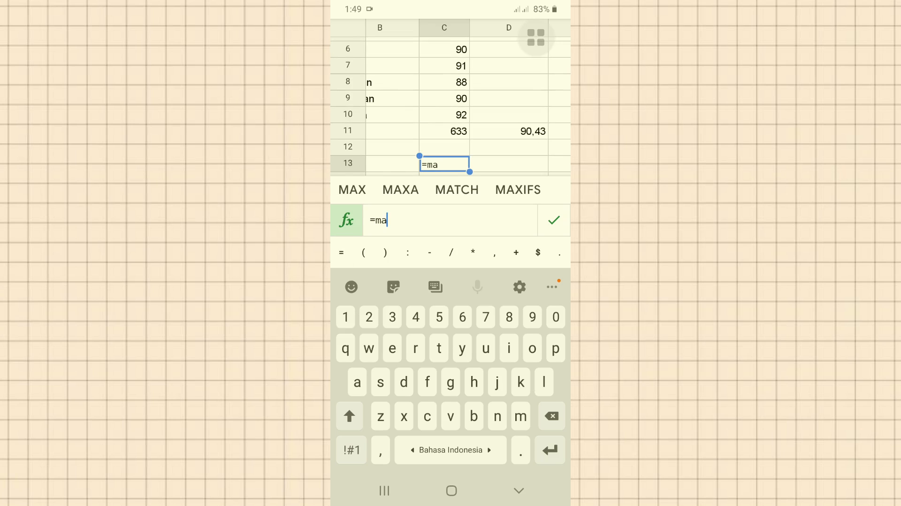
pyautogui.click(352, 189)
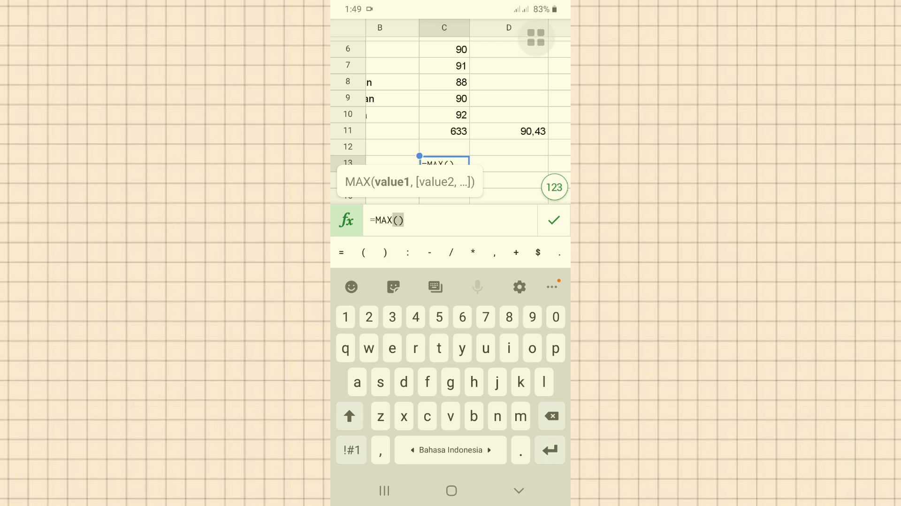
pyautogui.scroll(2, 450, 117)
pyautogui.scroll(-1, 450, 118)
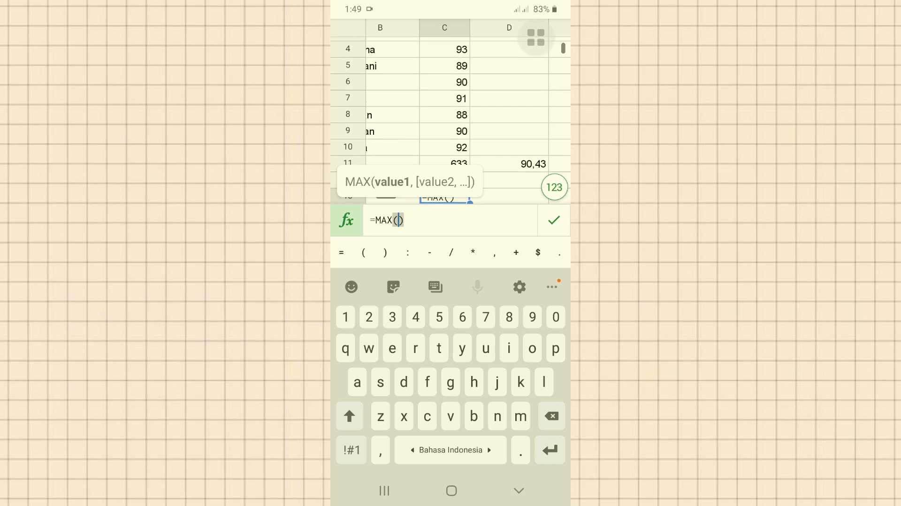
pyautogui.click(444, 49)
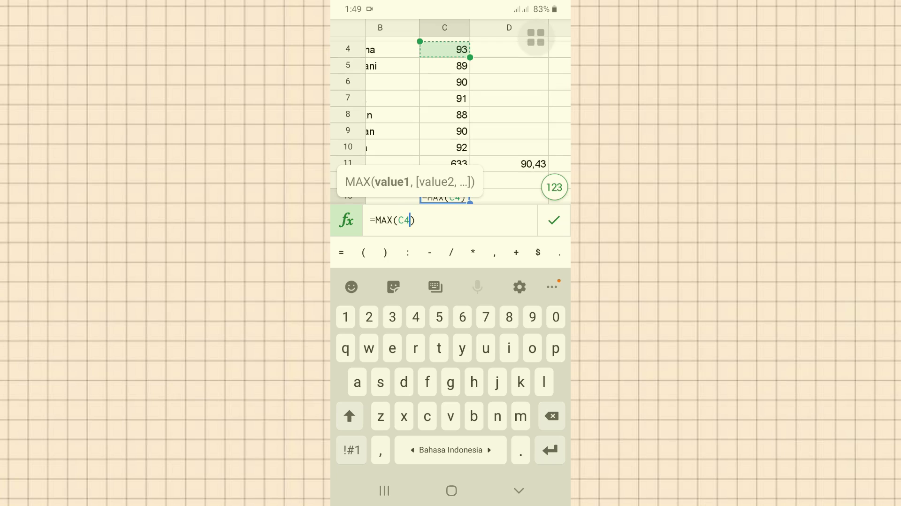
pyautogui.moveTo(469, 58); pyautogui.dragTo(483, 68)
pyautogui.moveTo(549, 73); pyautogui.dragTo(470, 155)
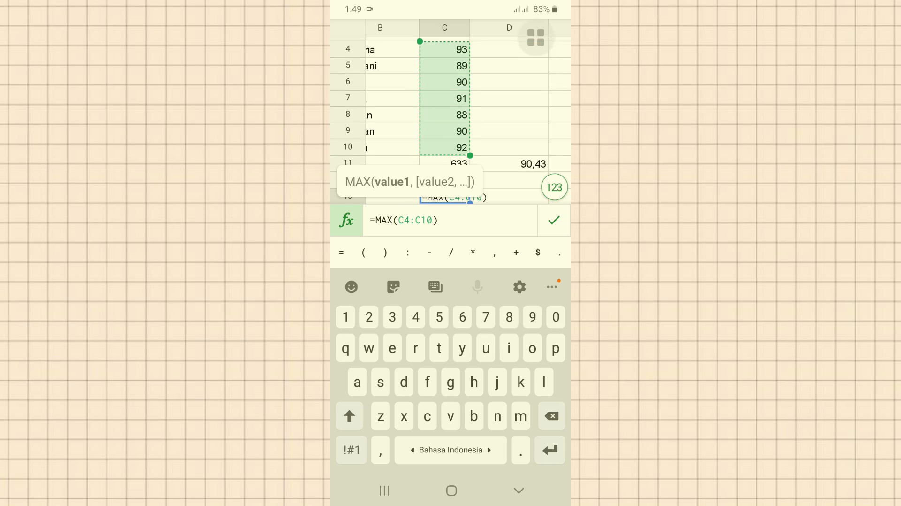
pyautogui.click(554, 220)
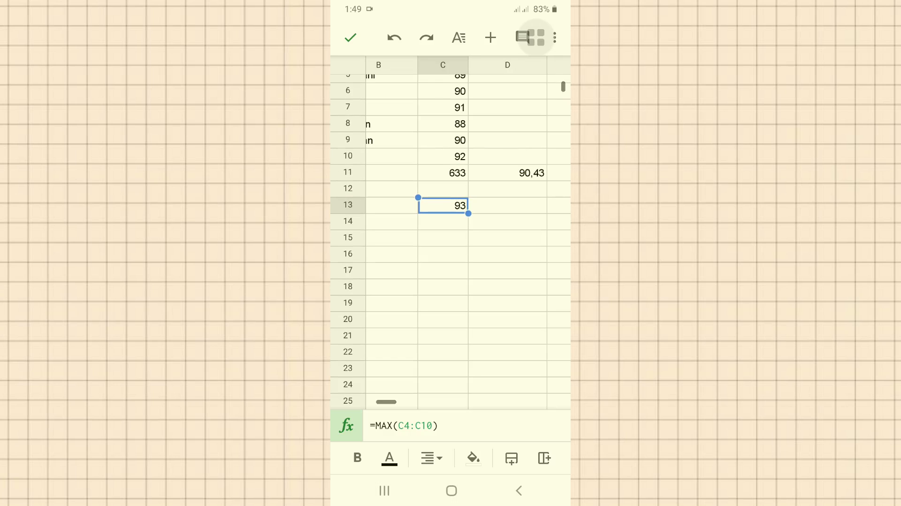
# Enter =MIN(C4:C10) in cell D13 to find the lowest NILAI score
pyautogui.scroll(3, 451, 234)
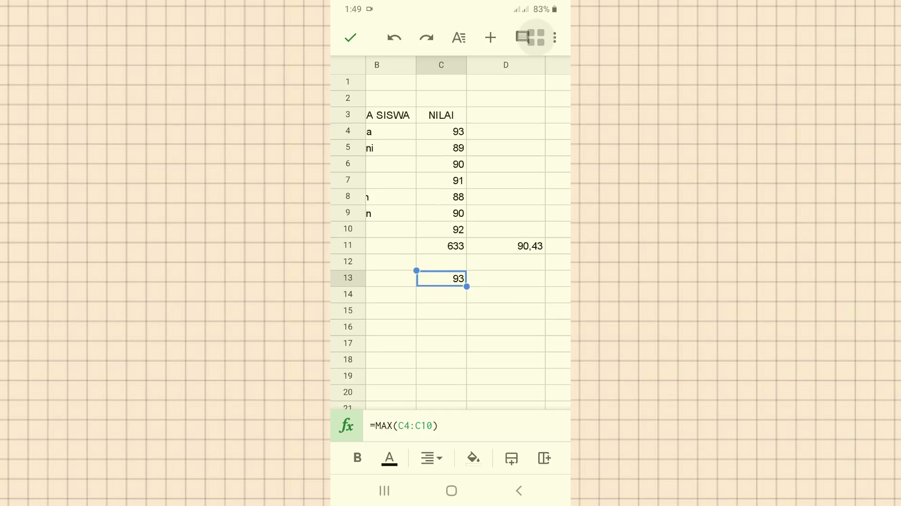
pyautogui.doubleClick(506, 279)
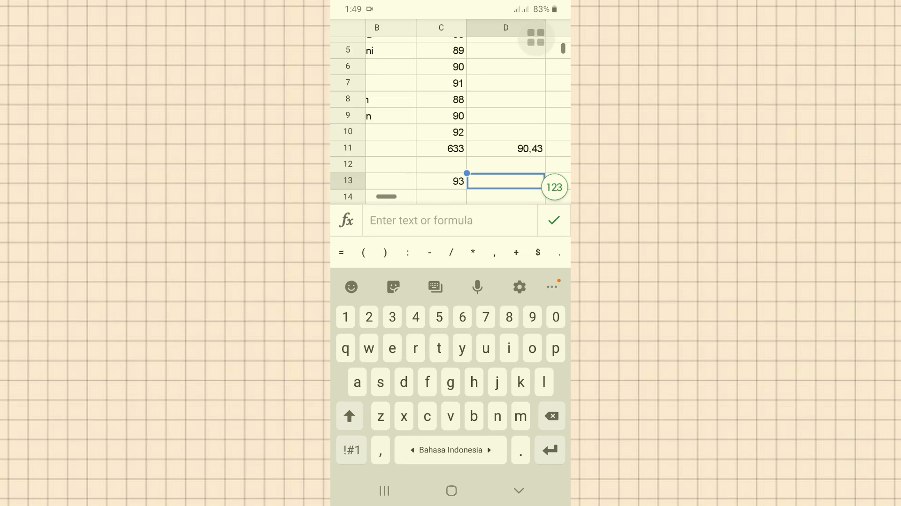
pyautogui.write('=')
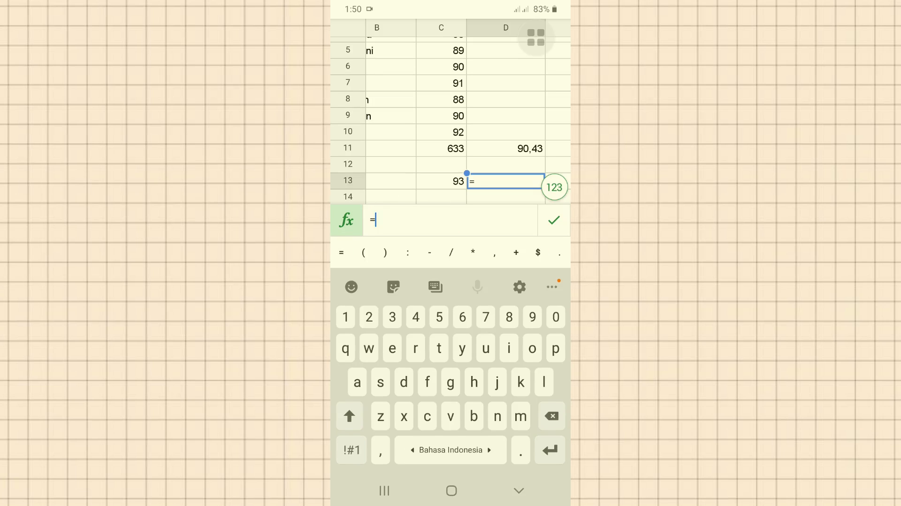
pyautogui.write('min')
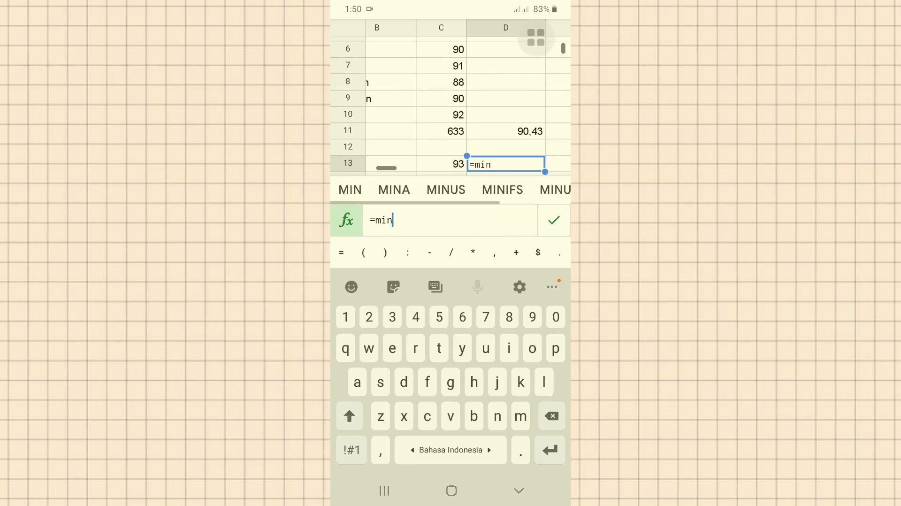
pyautogui.click(350, 190)
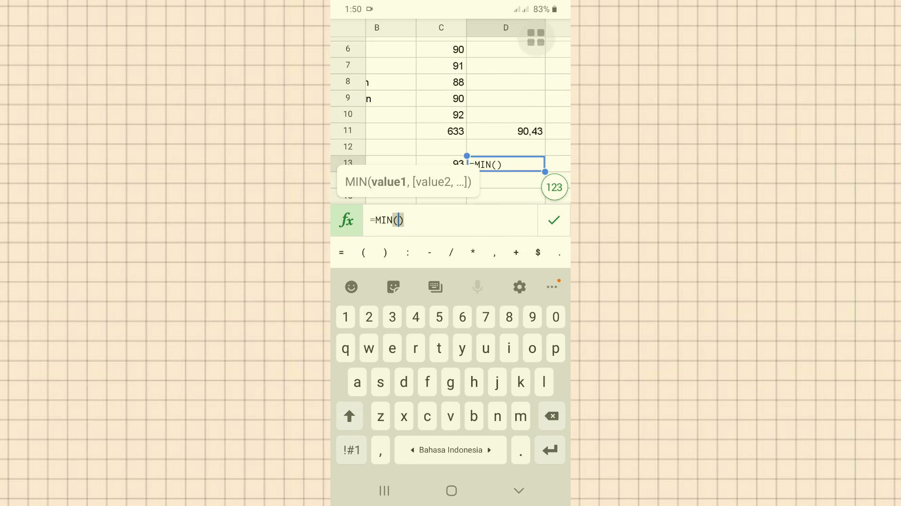
pyautogui.scroll(2, 450, 118)
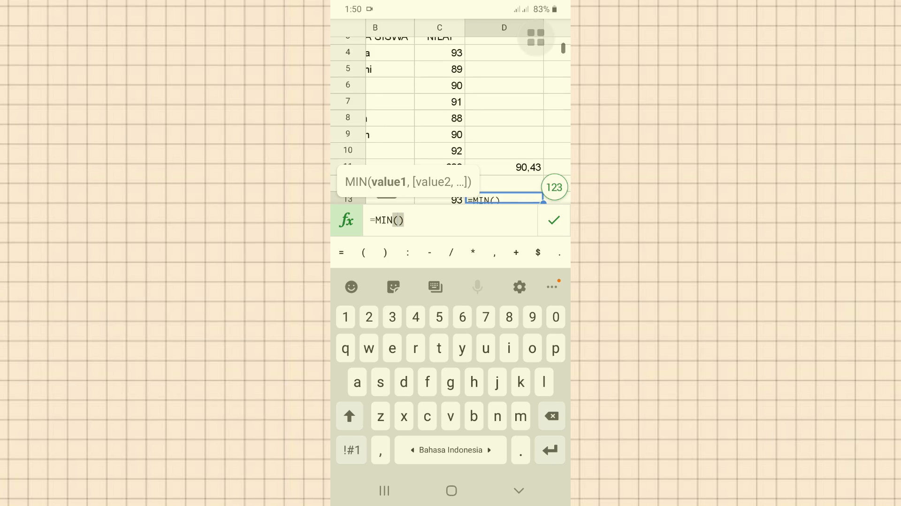
pyautogui.click(440, 53)
pyautogui.moveTo(465, 61); pyautogui.dragTo(465, 156)
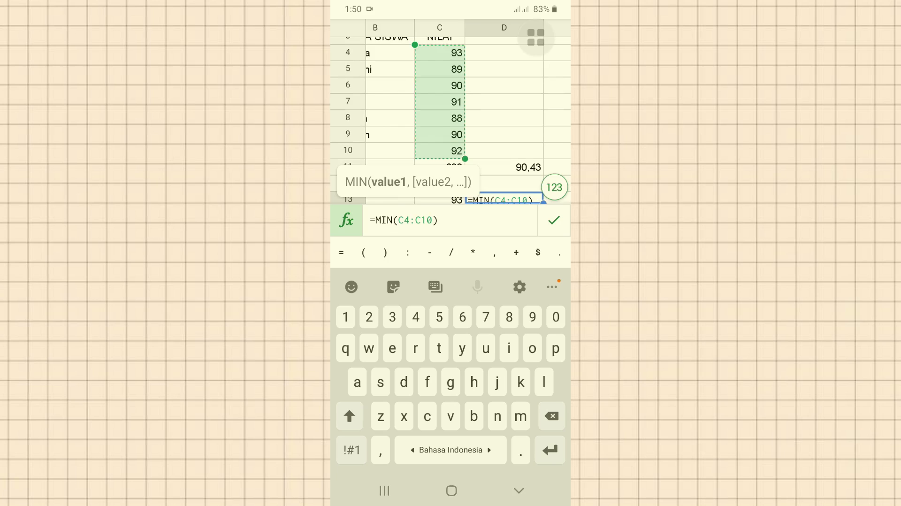
pyautogui.click(554, 219)
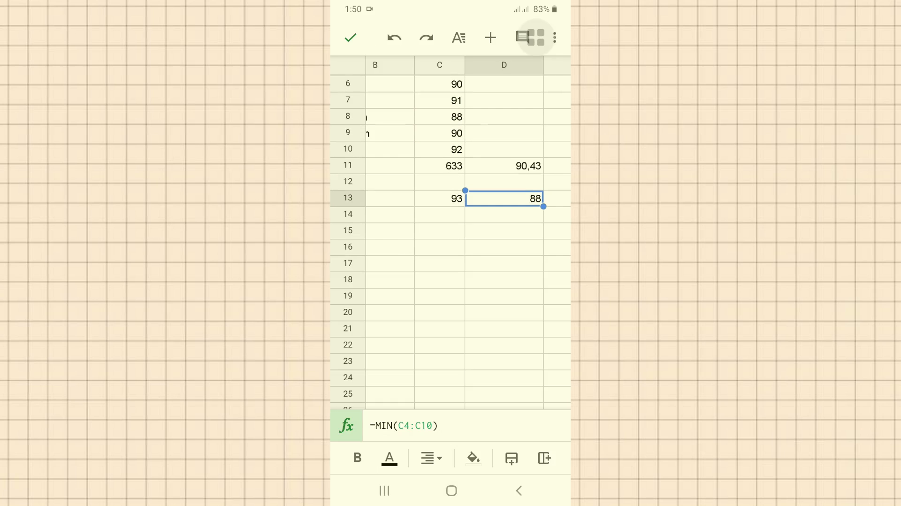
pyautogui.scroll(1, 451, 232)
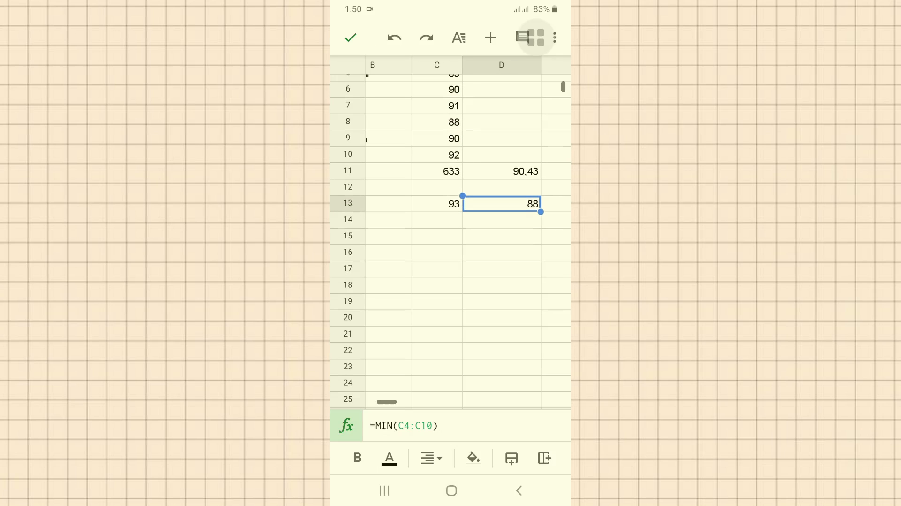
pyautogui.scroll(2, 450, 233)
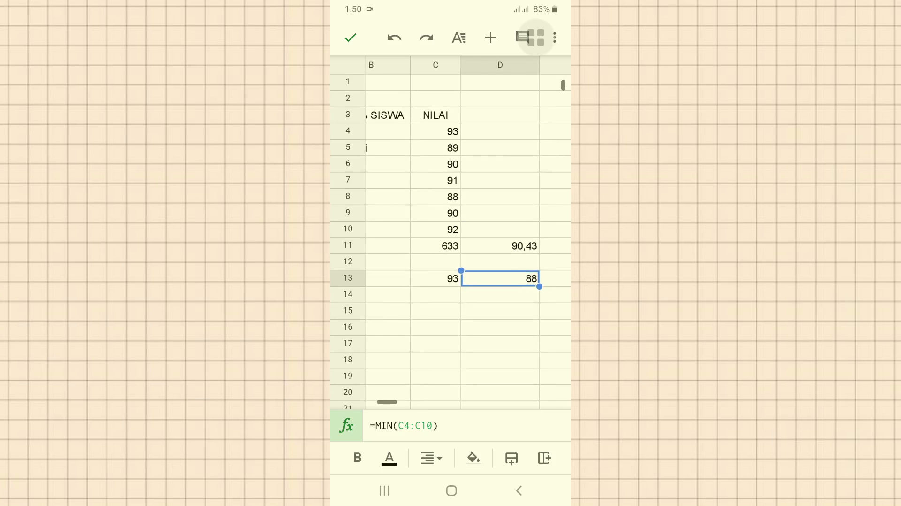
pyautogui.hscroll(-1, 451, 233)
pyautogui.scroll(-2, 455, 233)
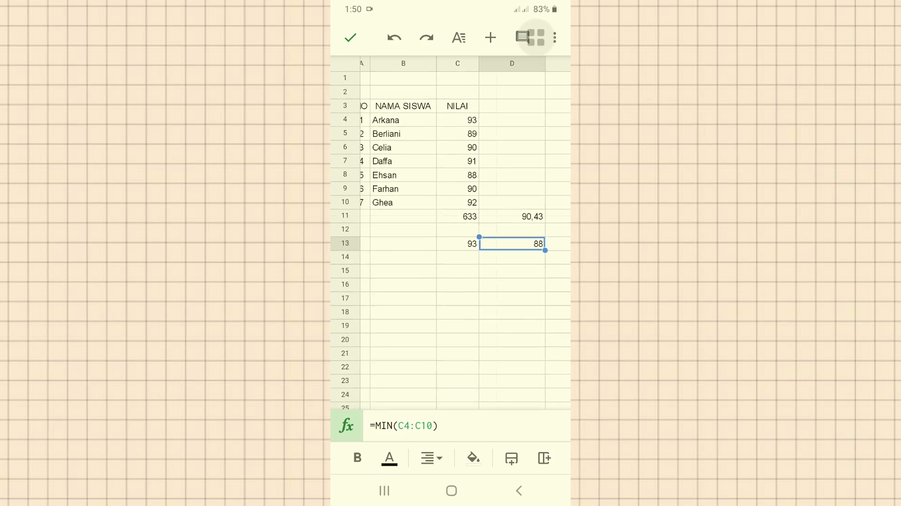